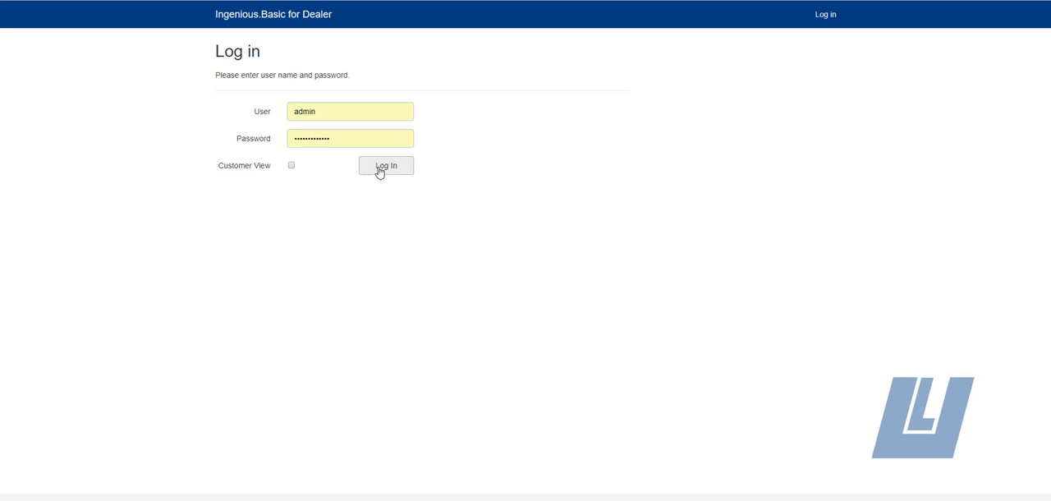
Step: Log in with the prefilled credentials and create a new sales quote
left_click(383, 170)
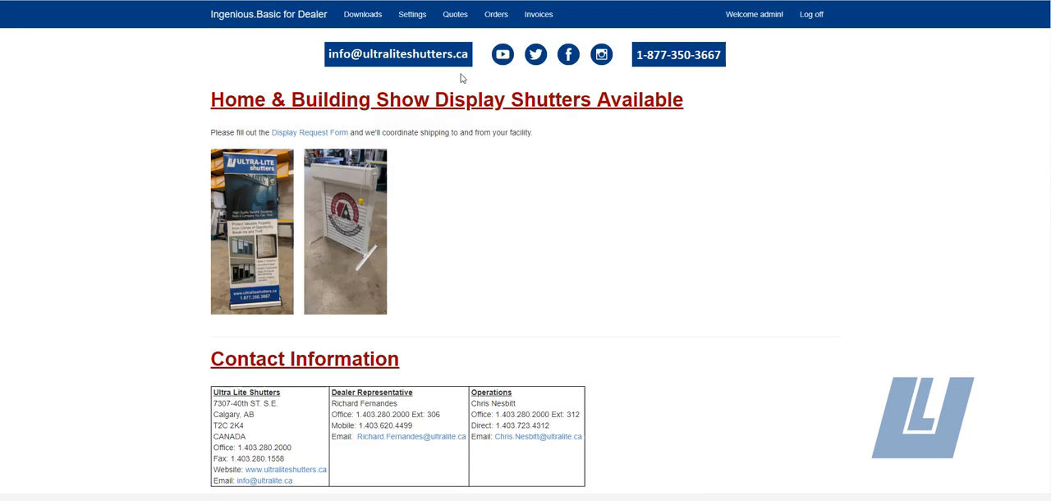
left_click(452, 18)
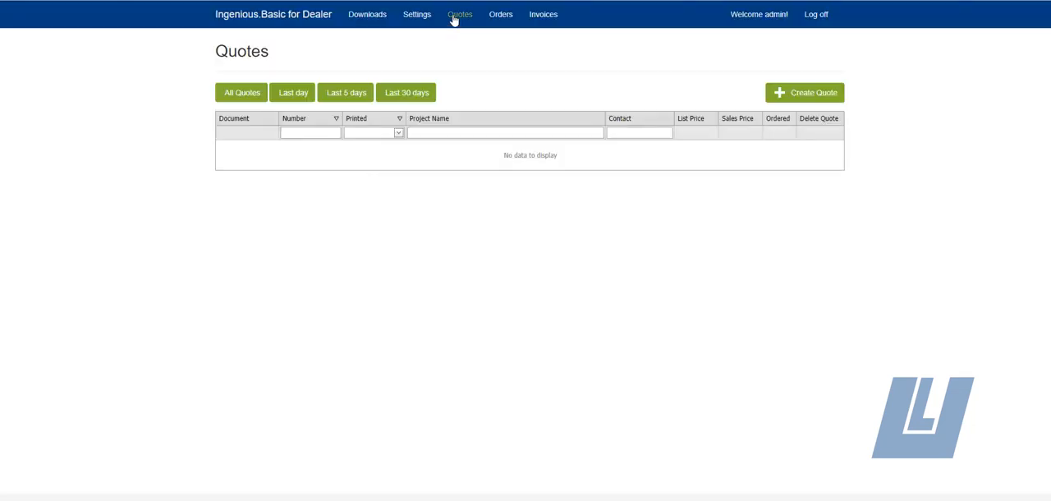
left_click(812, 94)
Step: Name the quote's project "test project" and enter "project notes" as its project notes
left_click(309, 133)
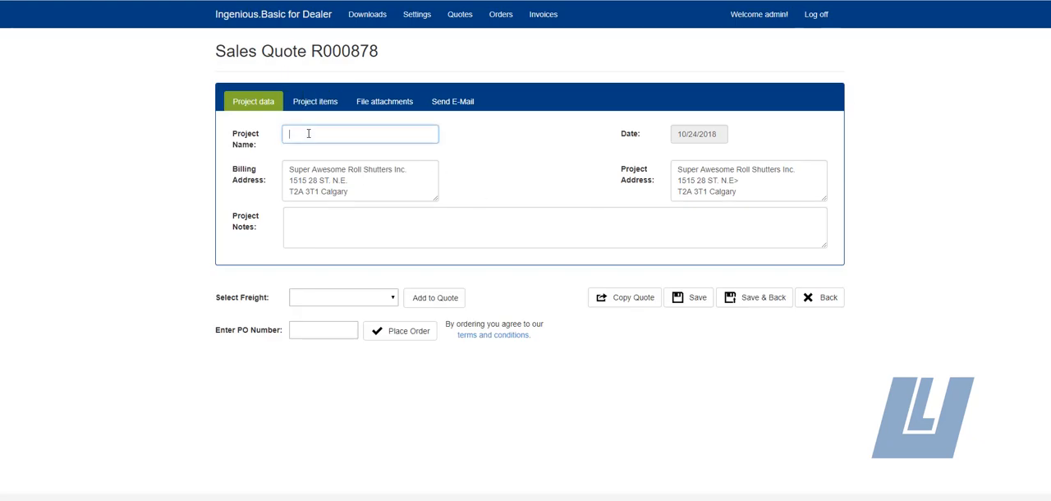
type("test project")
left_click(345, 209)
type("pro")
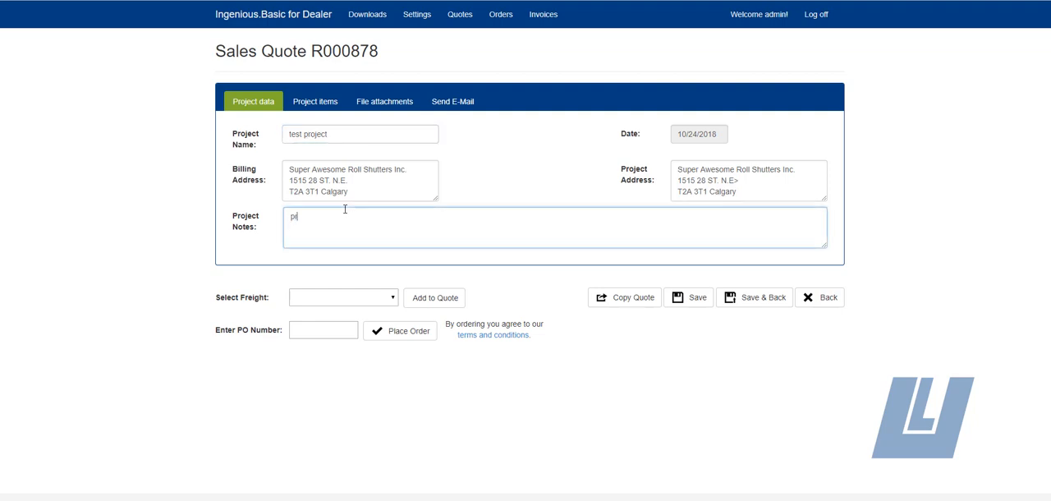
type("ject notes")
Step: Add a roll shutter to the quote's project items
left_click(316, 103)
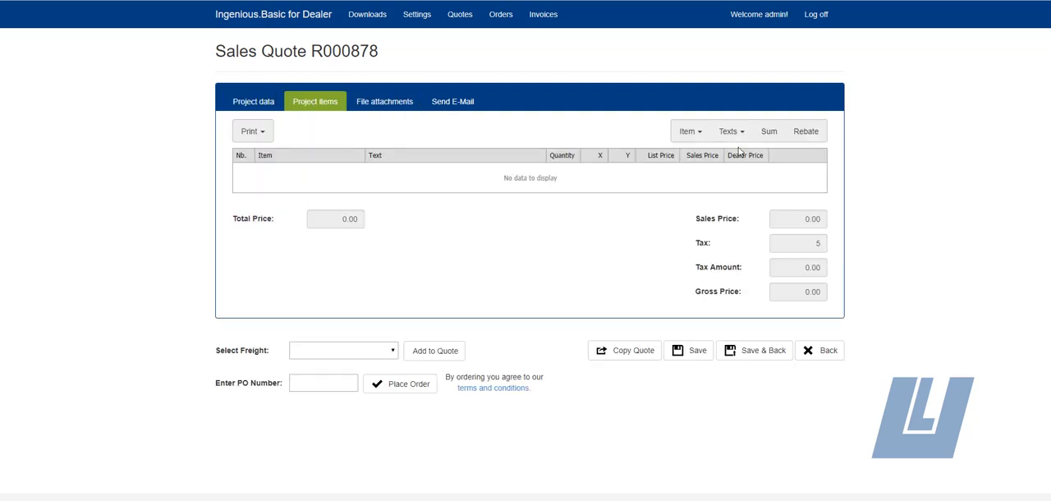
left_click(695, 134)
left_click(719, 154)
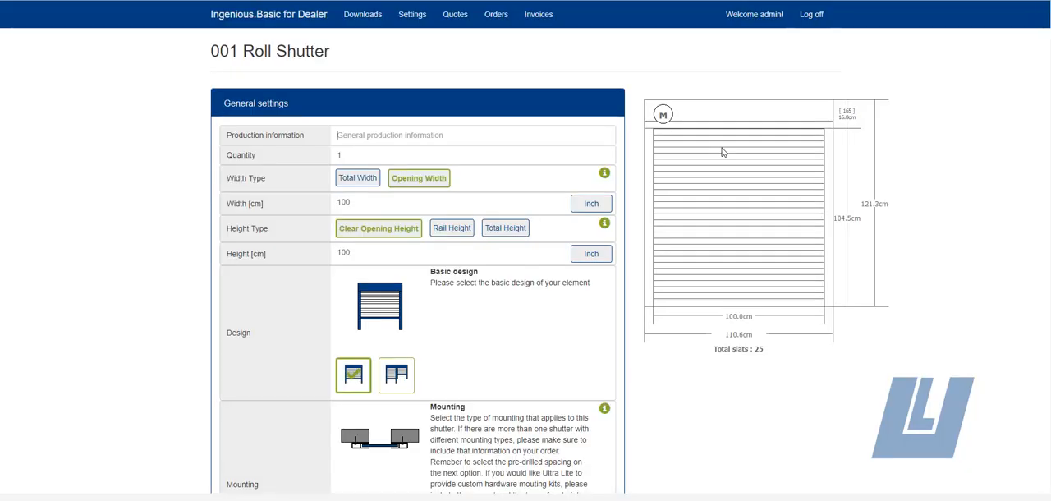
Step: Enter "Kitchen Window" as the roll shutter's production information and keep its quantity at 1
left_click(401, 134)
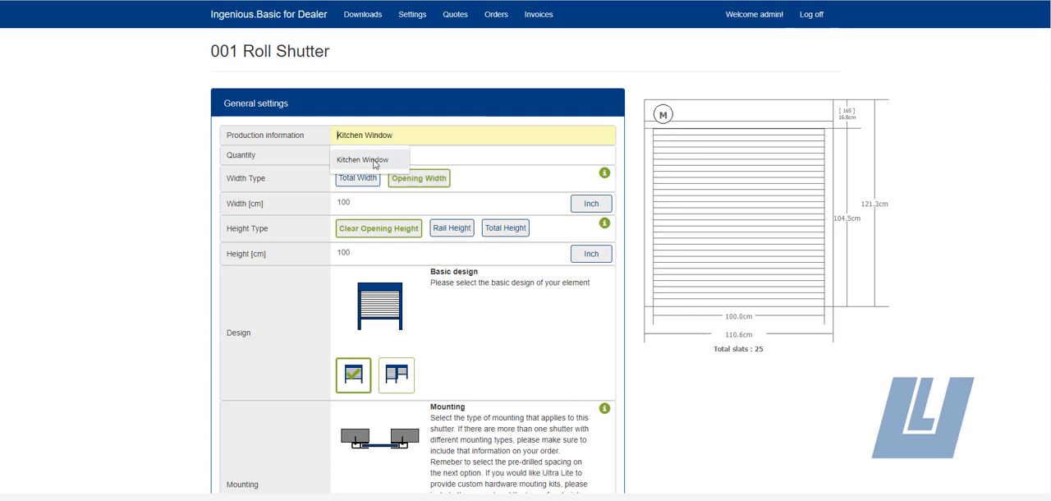
left_click(379, 156)
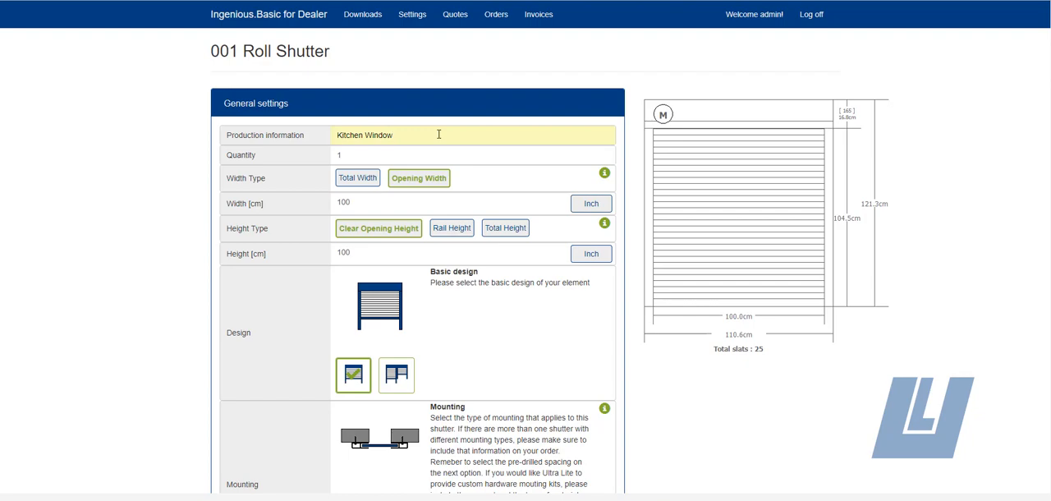
left_click(360, 153)
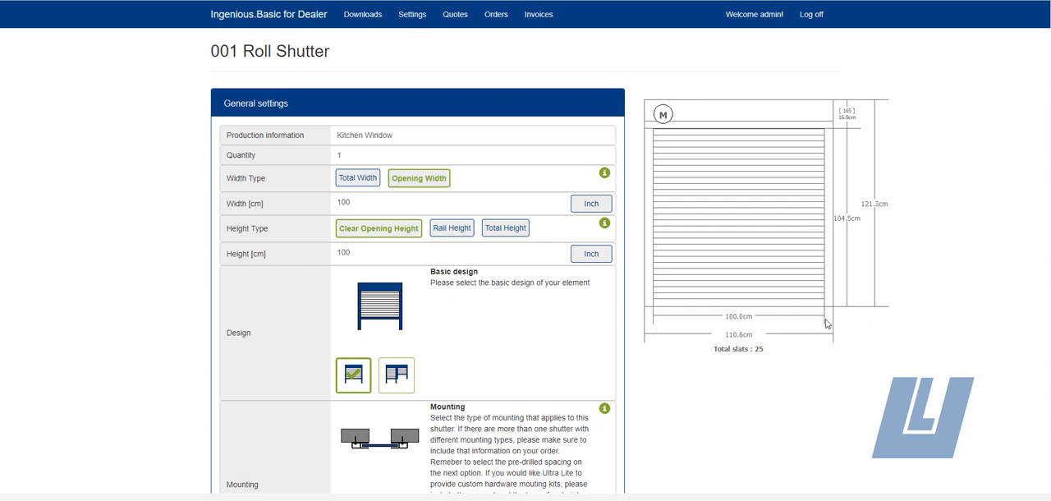
Step: Set the shutter's opening width to 47 inches using the inch conversion
left_click(591, 206)
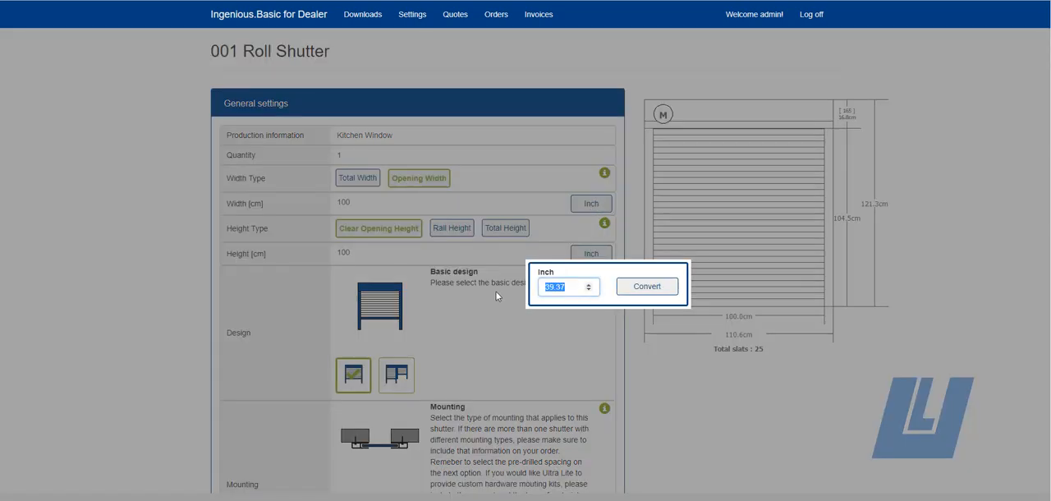
type("47")
left_click(631, 289)
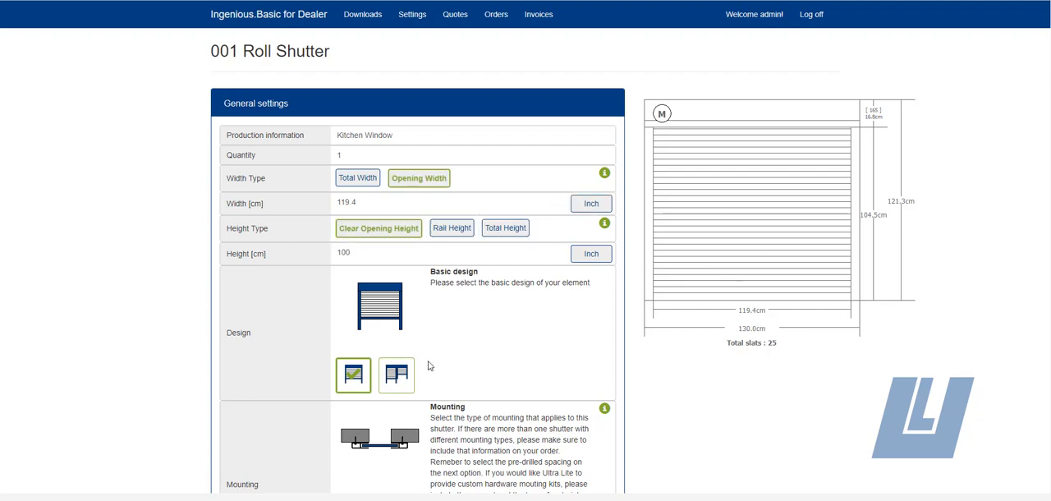
Step: Show the side view of the shutter in the drawing preview
scroll(431, 365, "down", 5)
left_click(254, 412)
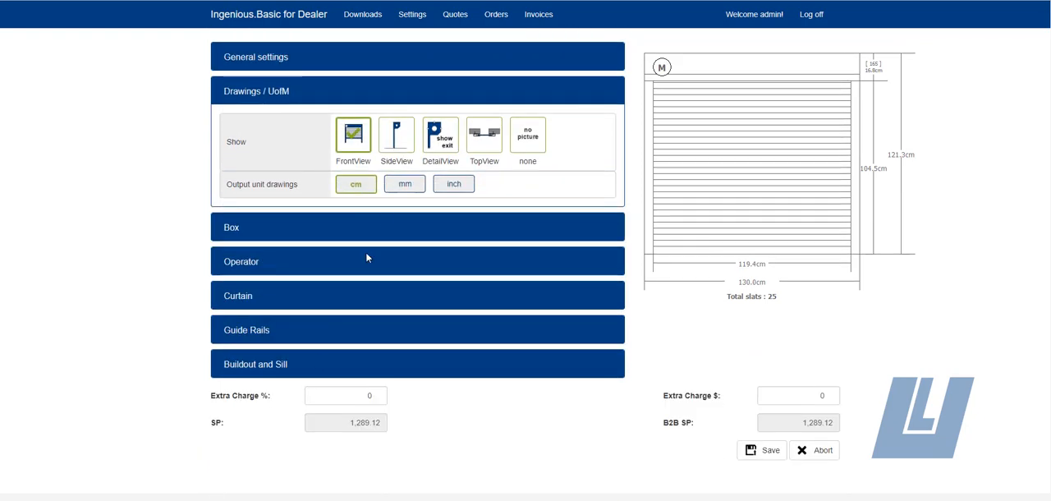
left_click(393, 145)
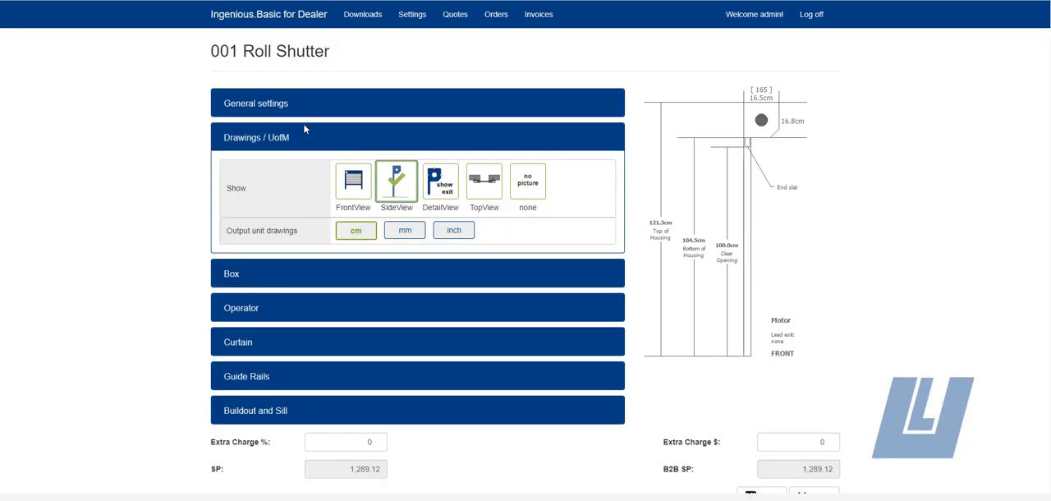
Step: Try Rail Height as the shutter's height type and settle on Total Height in the general settings
left_click(272, 107)
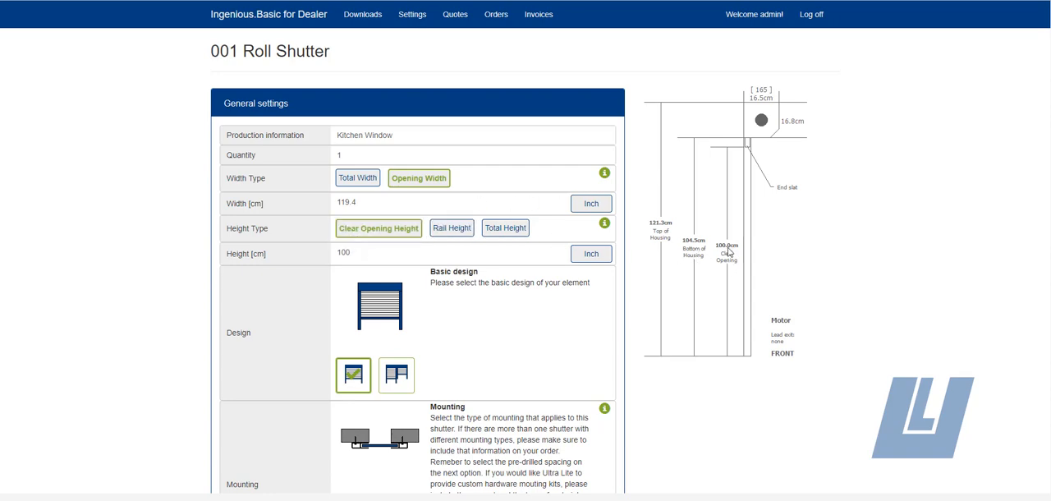
left_click(452, 234)
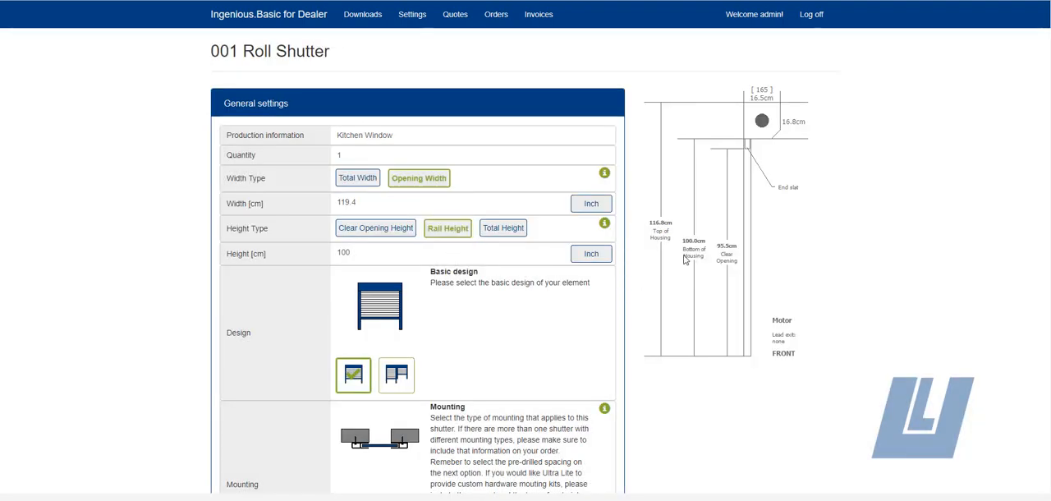
left_click(502, 231)
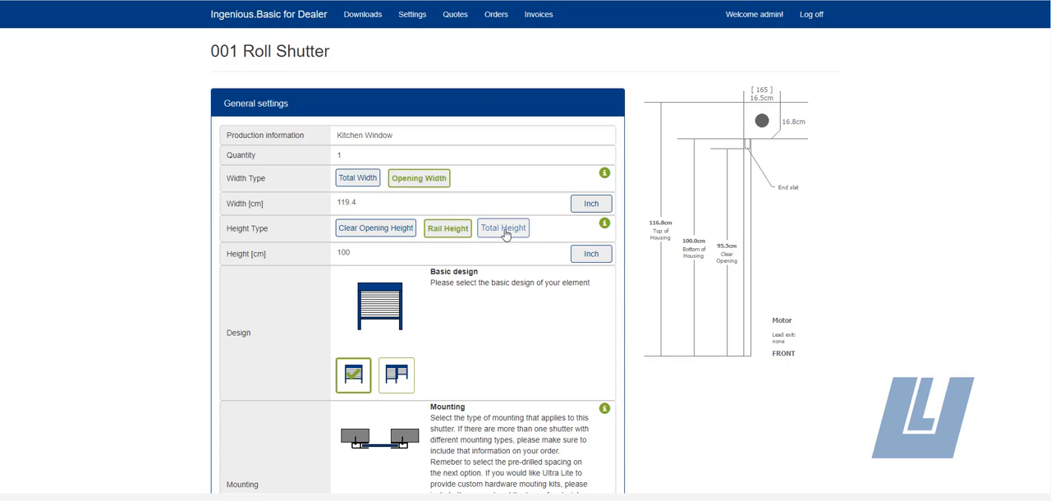
left_click(504, 230)
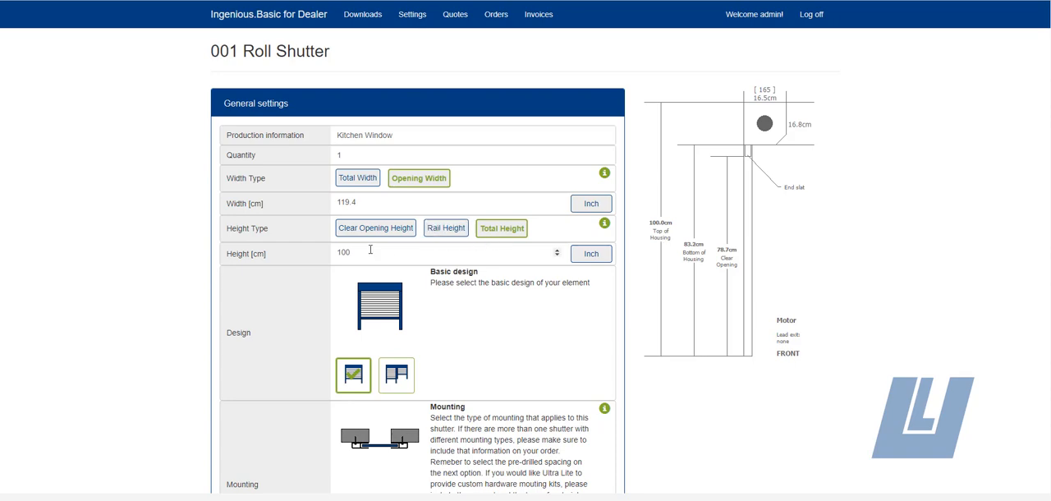
Step: Try the mounting with both guide rails between the walls, with the pre-drill guides set to Do Not Pre-Drill
scroll(589, 259, "down", 1)
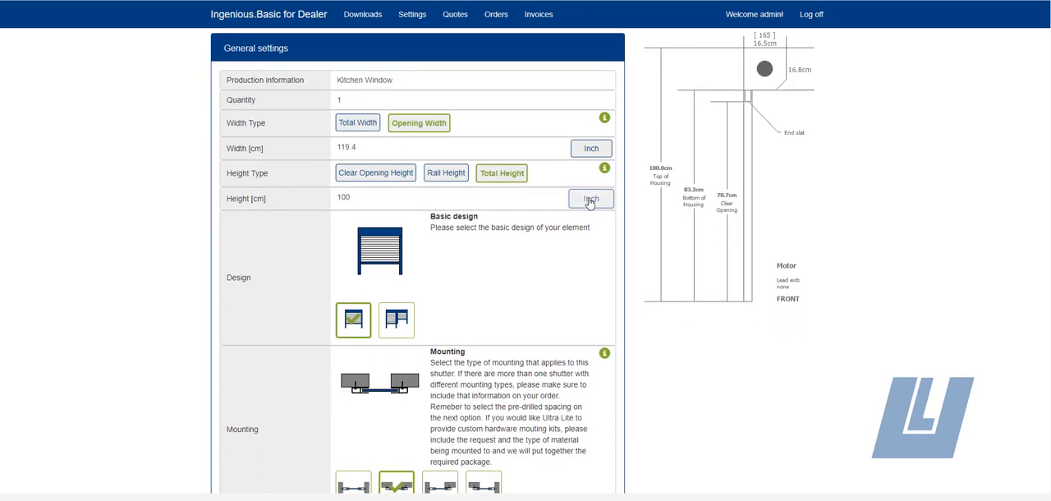
scroll(410, 197, "down", 3)
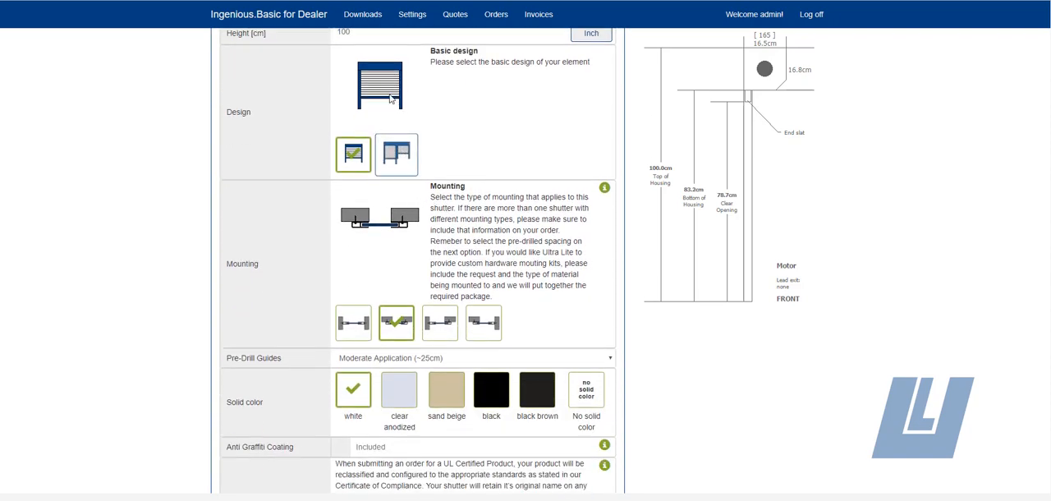
scroll(398, 156, "up", 1)
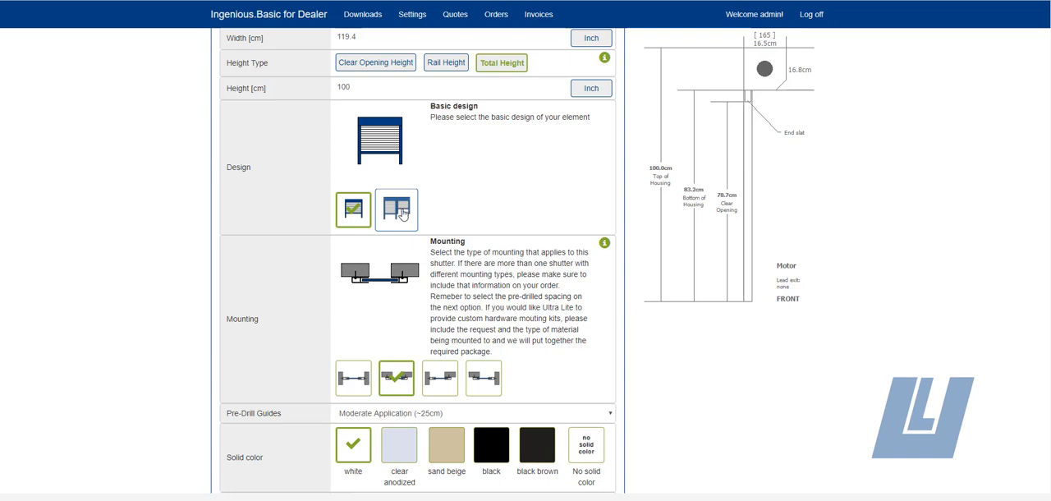
scroll(403, 211, "down", 3)
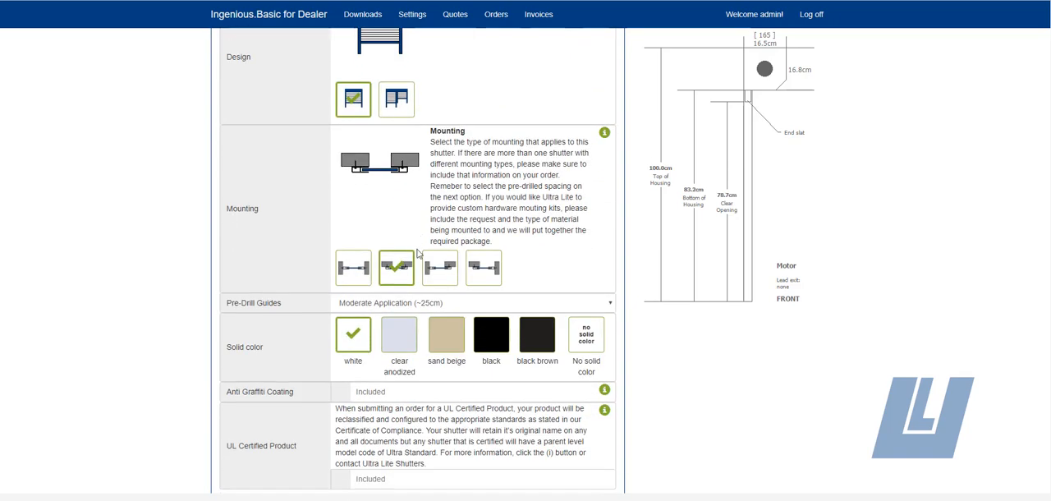
left_click(351, 274)
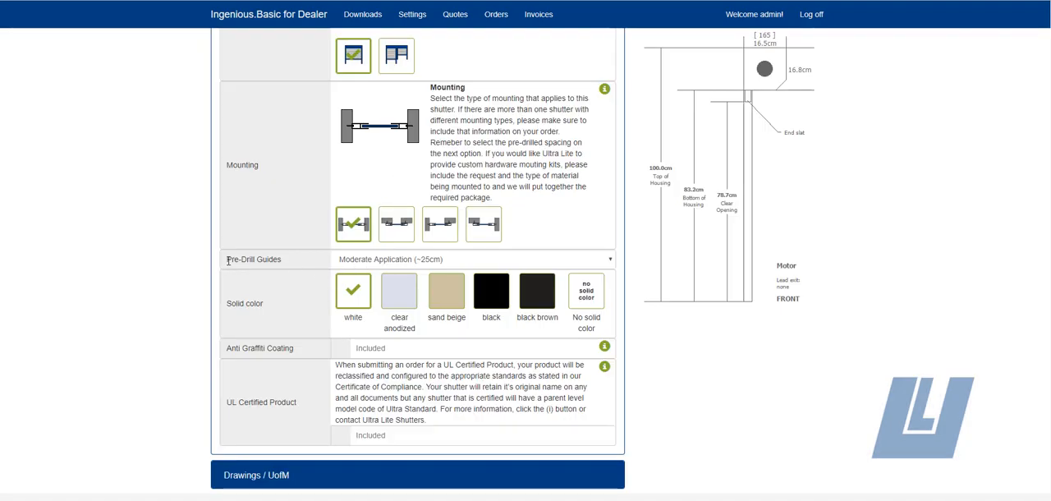
left_click(362, 262)
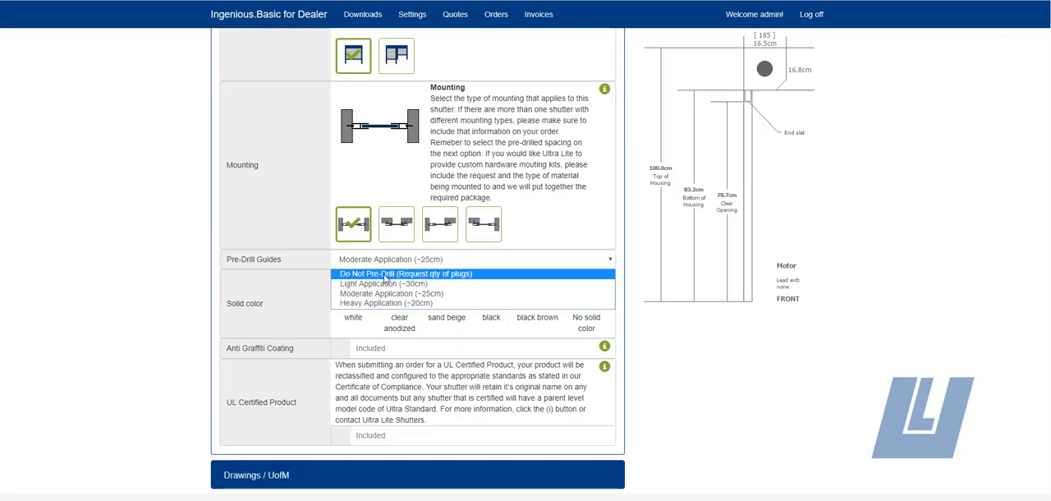
left_click(399, 274)
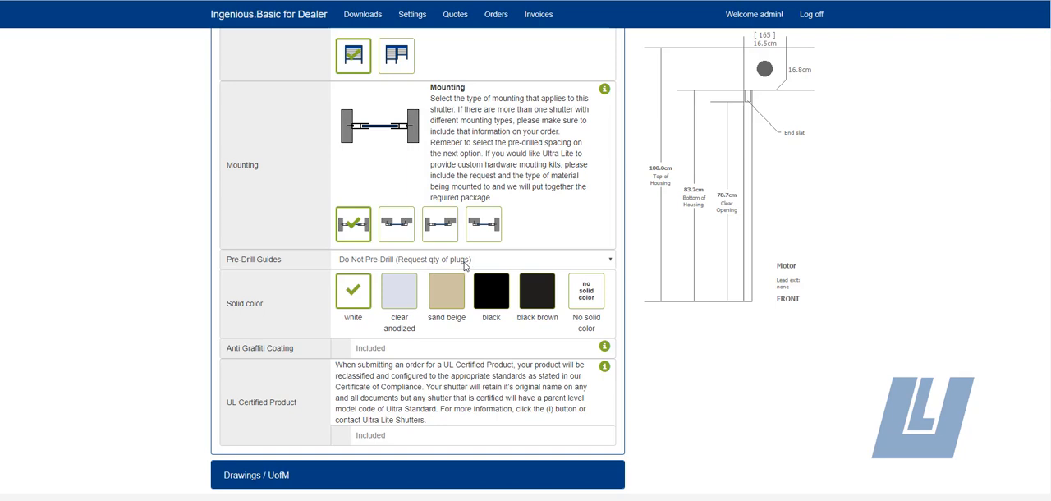
Step: Choose the mounting with both guide rails on the wall face and set the pre-drill guides to Moderate Application (~25cm)
left_click(399, 229)
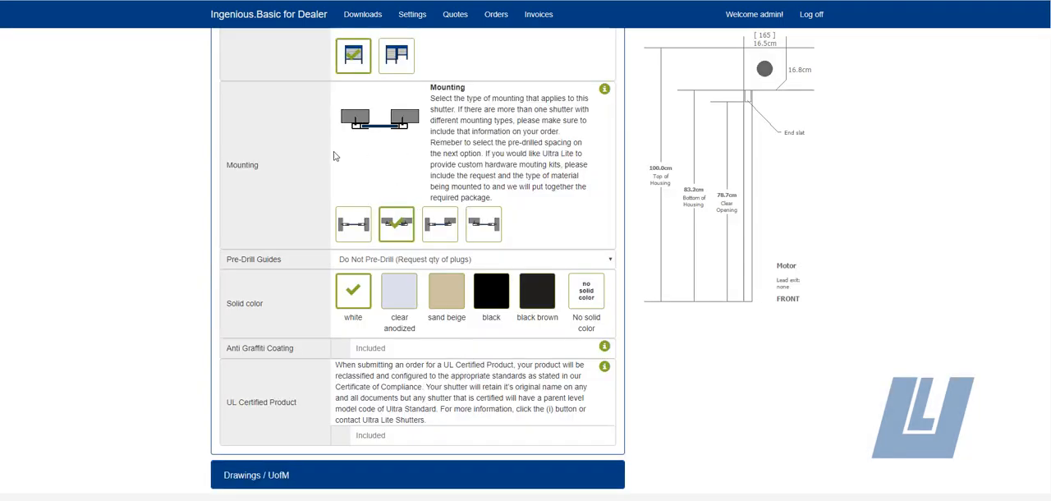
left_click(363, 261)
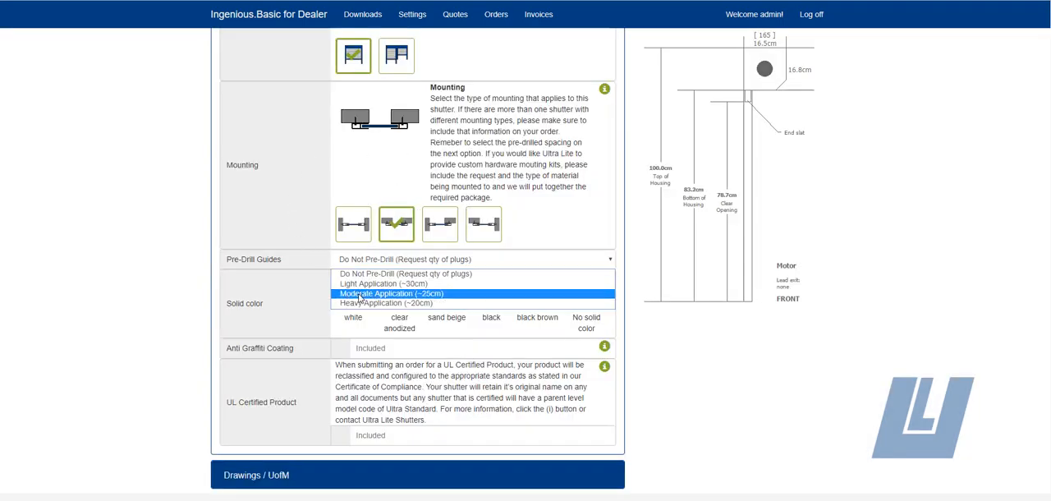
left_click(358, 290)
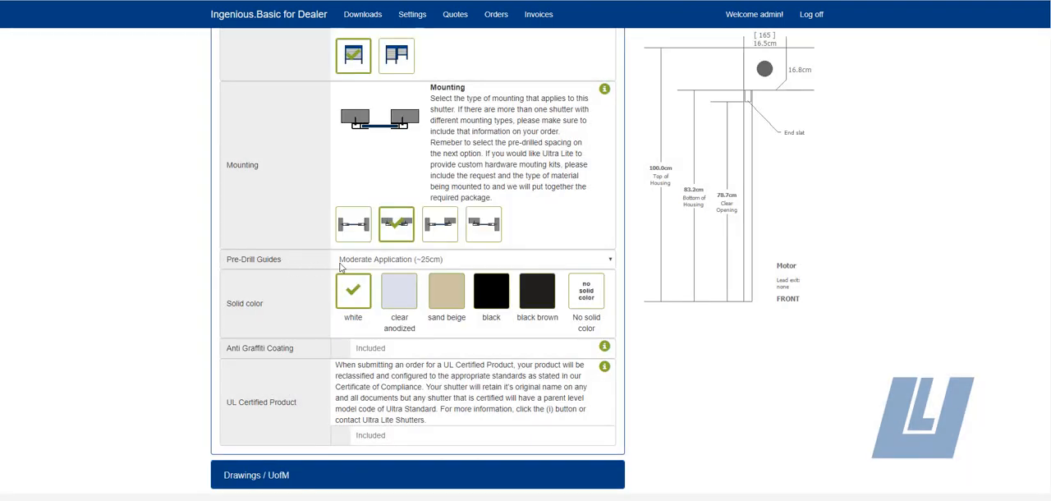
left_click(393, 262)
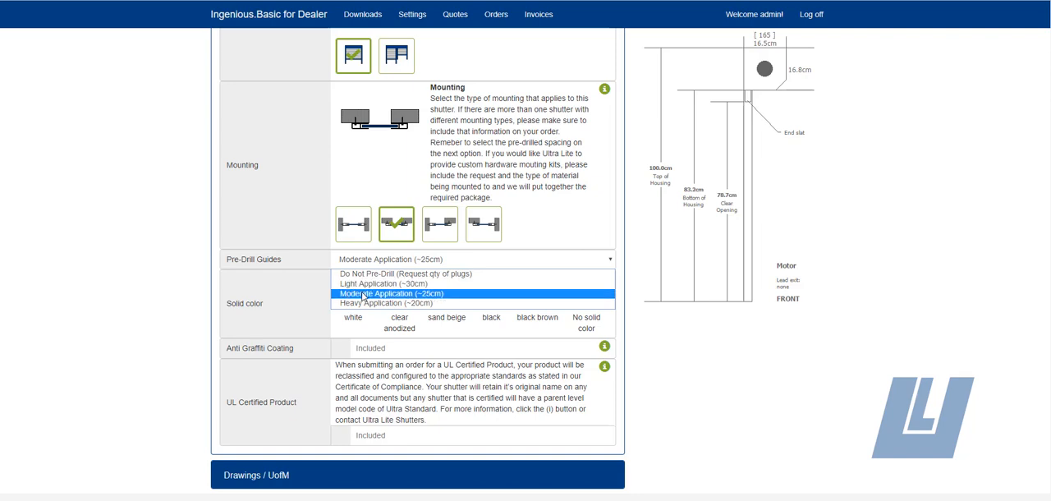
left_click(364, 293)
Step: Set the drawing output unit to inch and show the shutter's front view
scroll(247, 246, "down", 2)
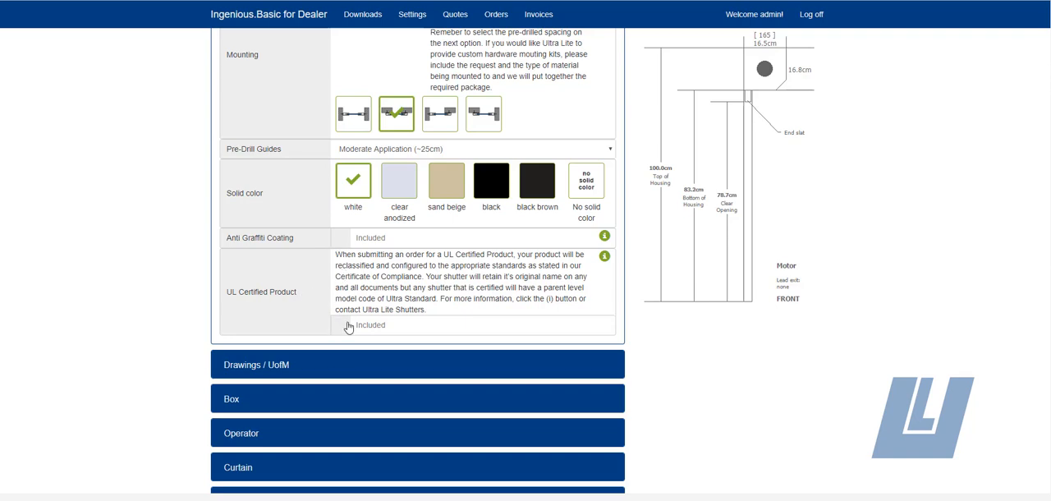
left_click(241, 365)
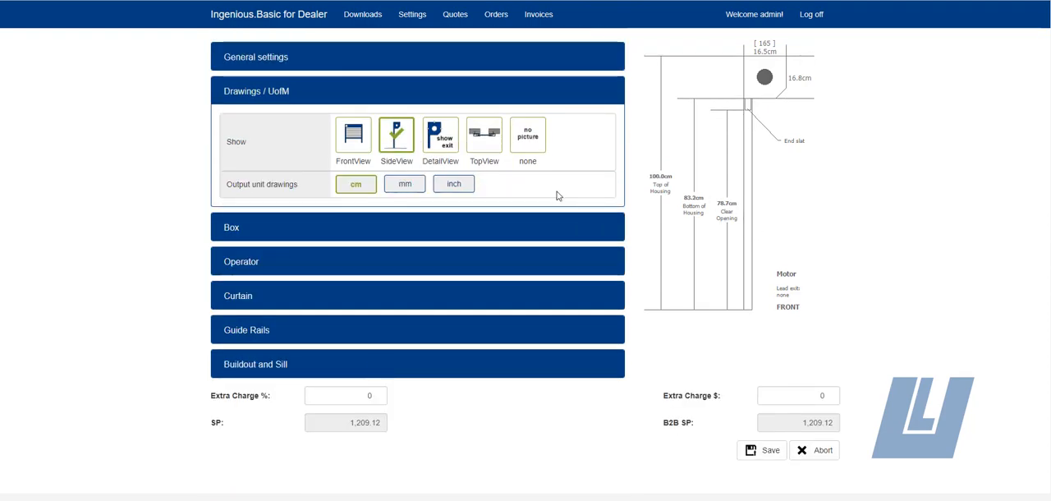
left_click(460, 183)
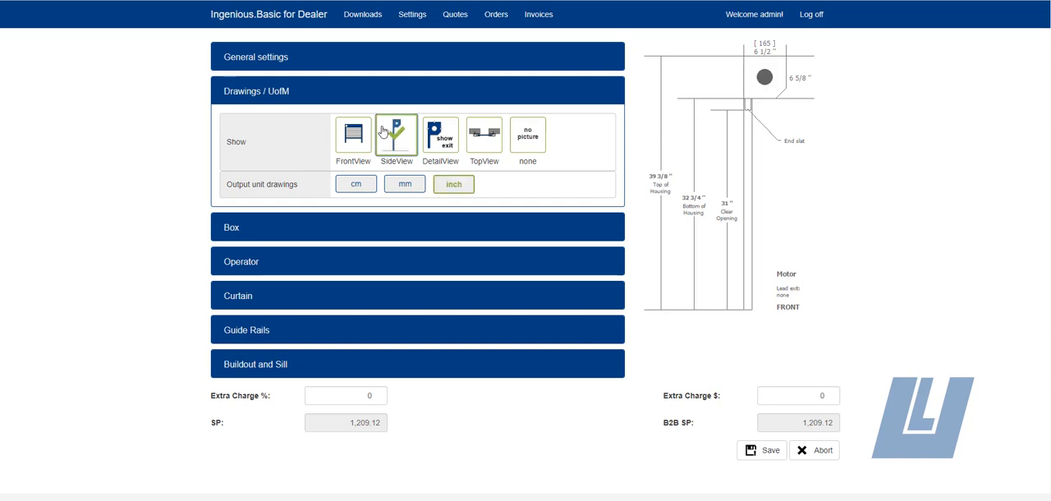
left_click(354, 135)
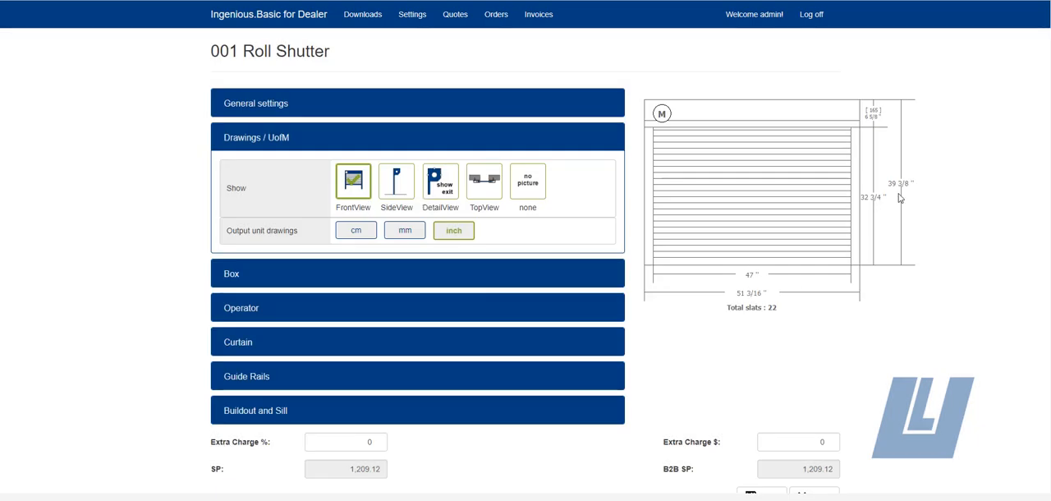
Step: Try the 205 box size for the shutter and return the box to automatic sizing
left_click(231, 276)
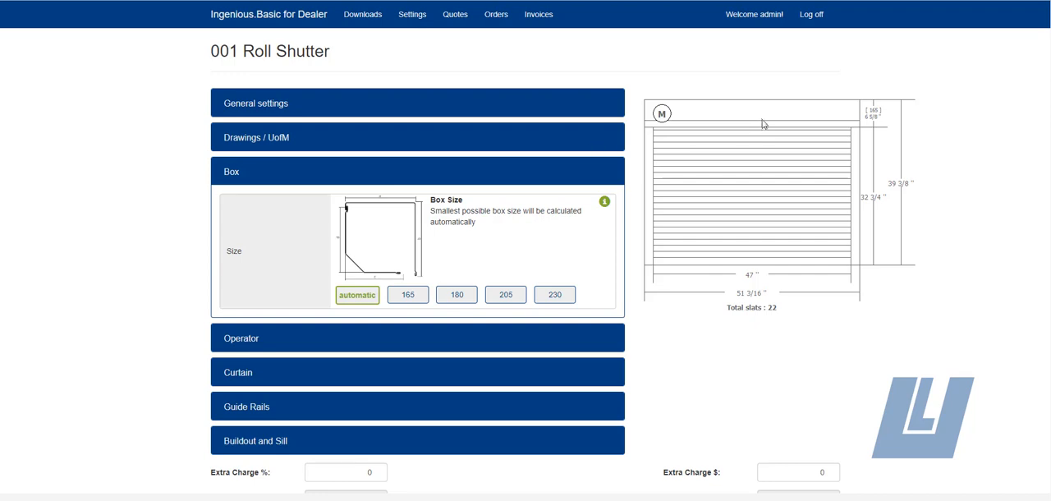
left_click(502, 298)
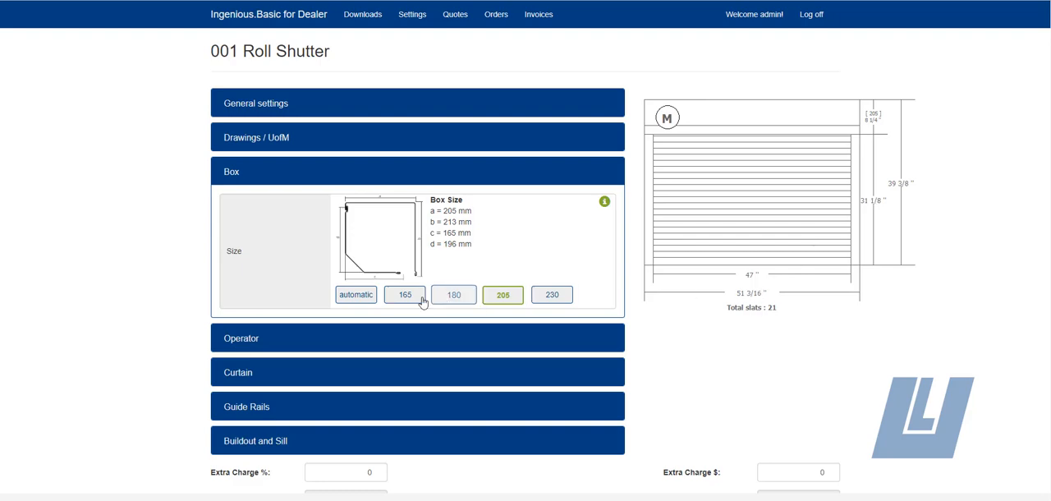
left_click(351, 297)
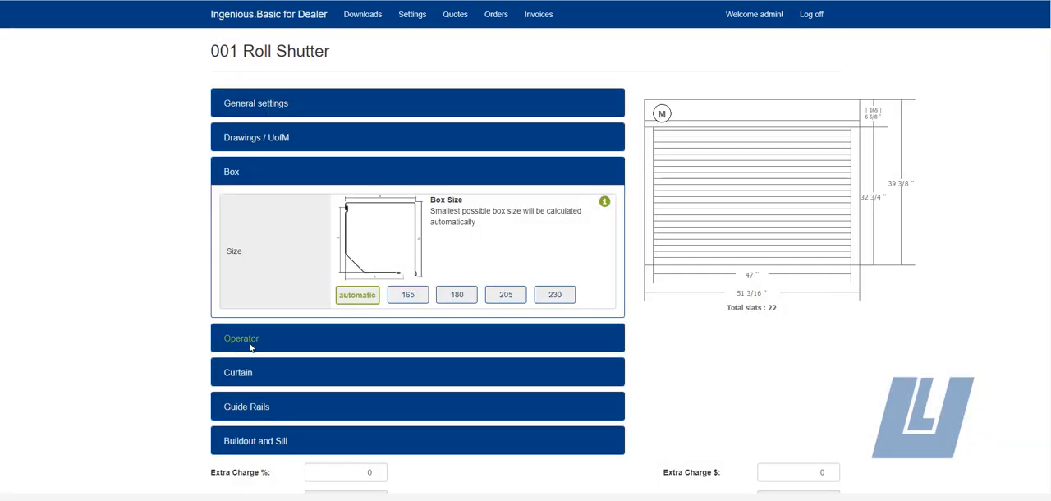
Step: Review the shutter's operator types, operator side, motor types, switches and motor lead exit options
left_click(251, 345)
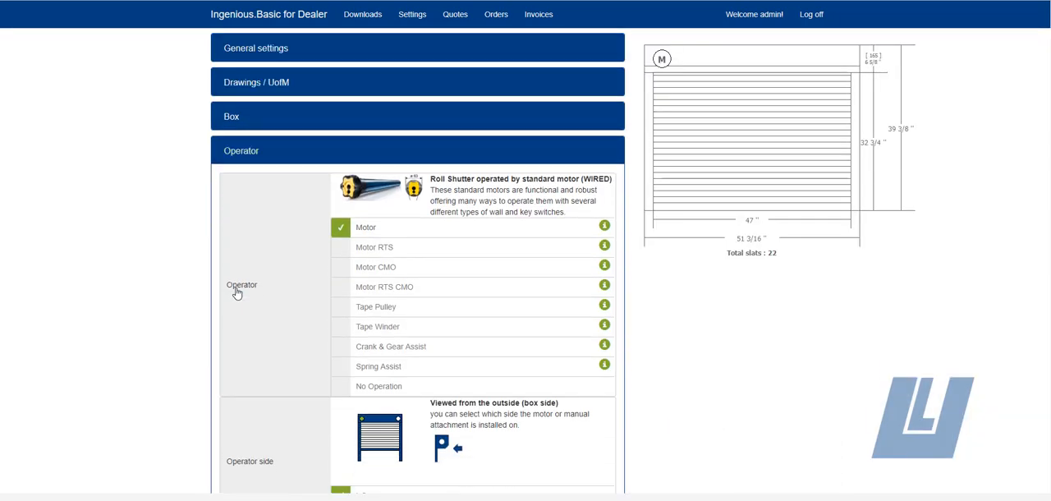
scroll(237, 293, "down", 1)
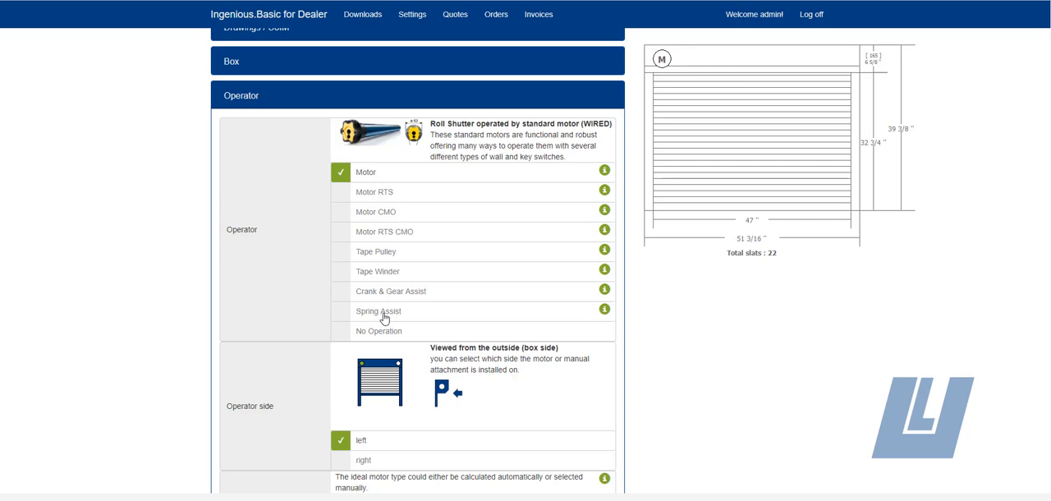
scroll(288, 314, "down", 2)
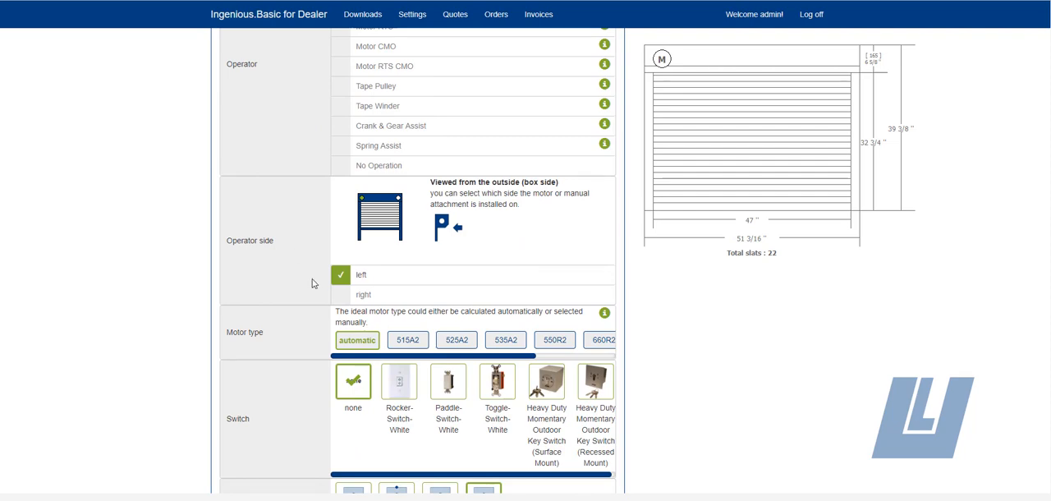
scroll(353, 287, "down", 1)
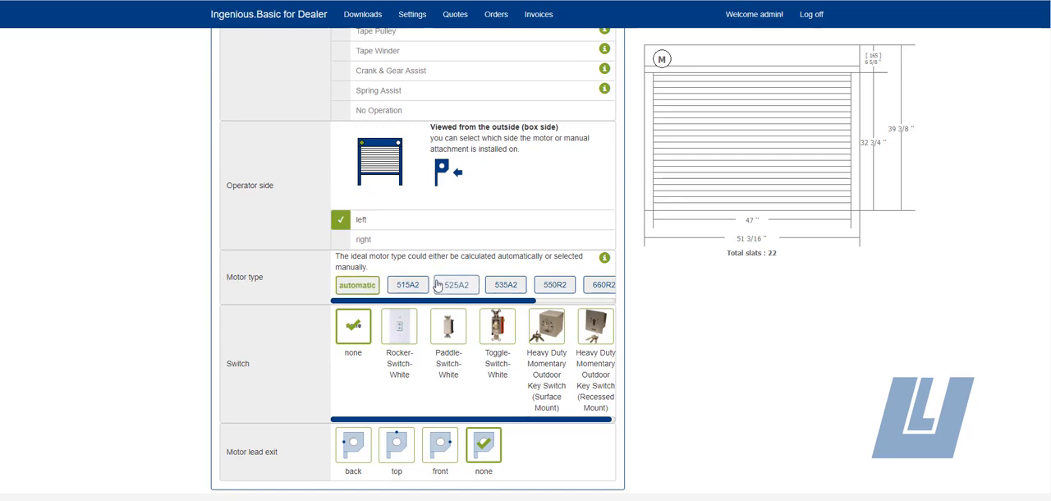
left_click_drag(402, 302, 450, 304)
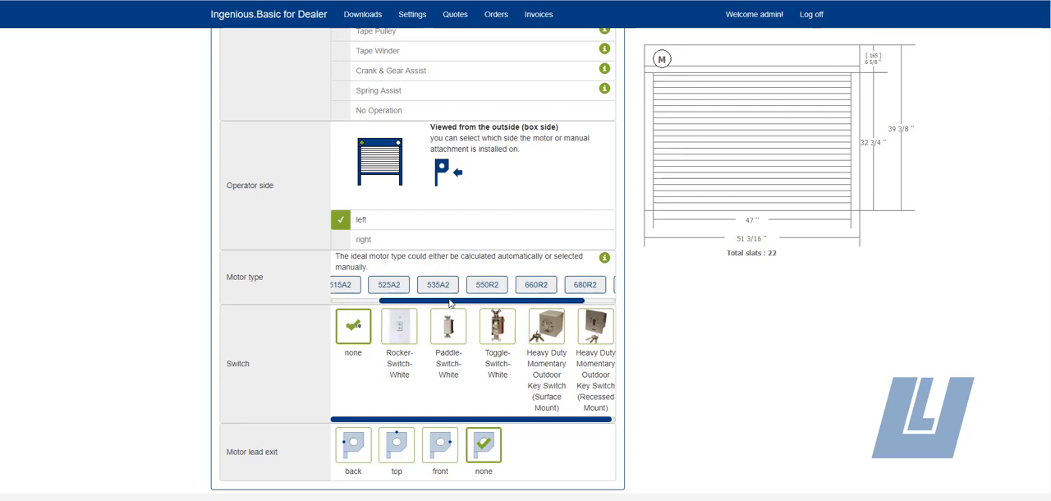
left_click_drag(538, 303, 470, 303)
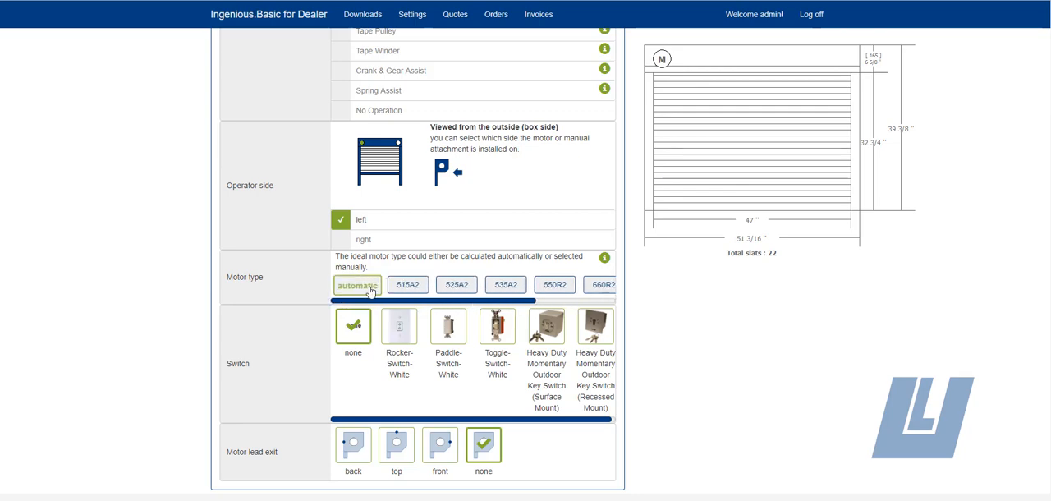
scroll(369, 291, "down", 1)
scroll(368, 329, "up", 2)
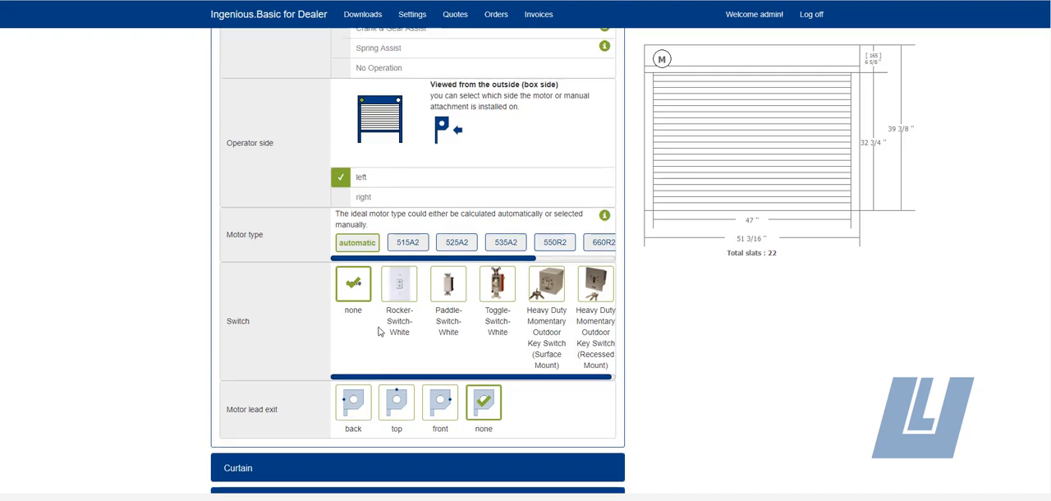
scroll(378, 328, "up", 2)
scroll(374, 368, "down", 3)
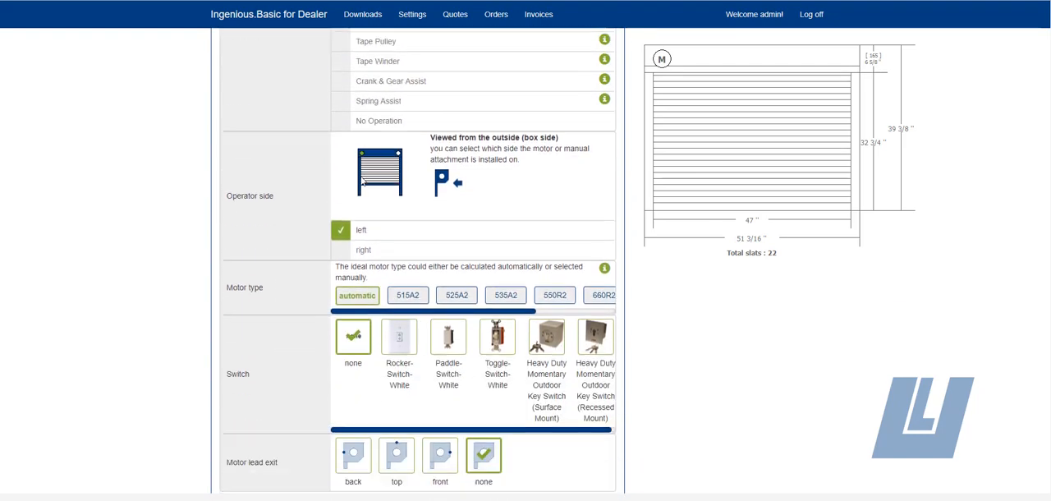
scroll(396, 197, "up", 3)
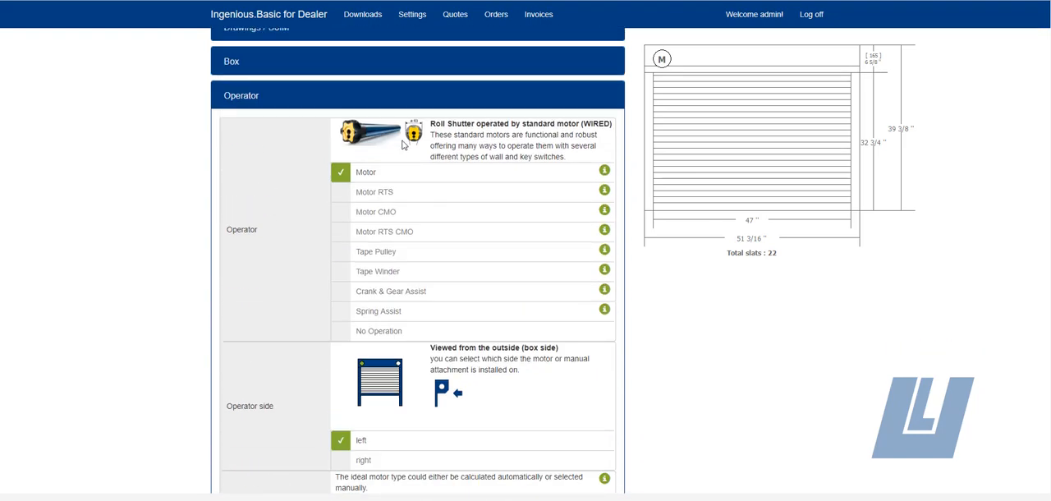
Step: Choose Motor RTS as the operator and review its remote, WiFi and motor lead exit options
left_click(395, 194)
scroll(265, 283, "down", 3)
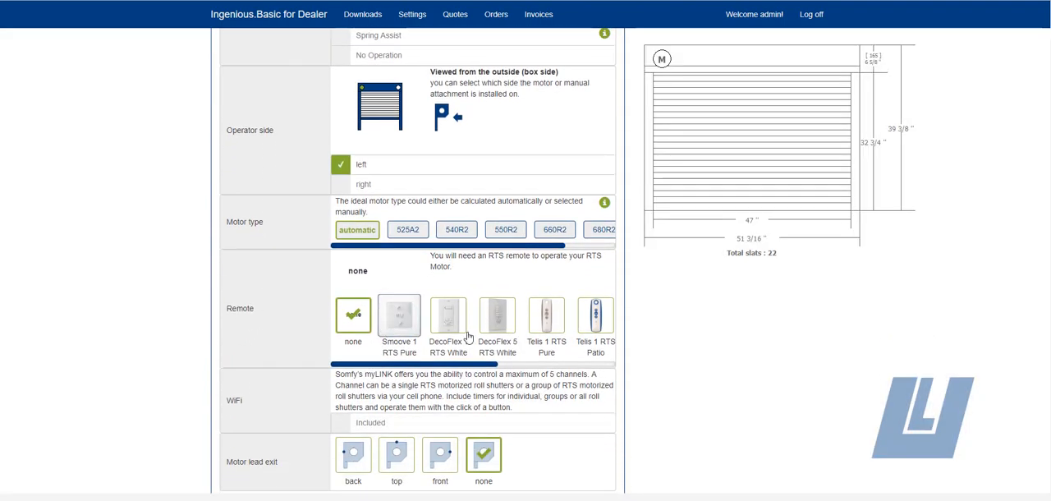
scroll(417, 378, "down", 2)
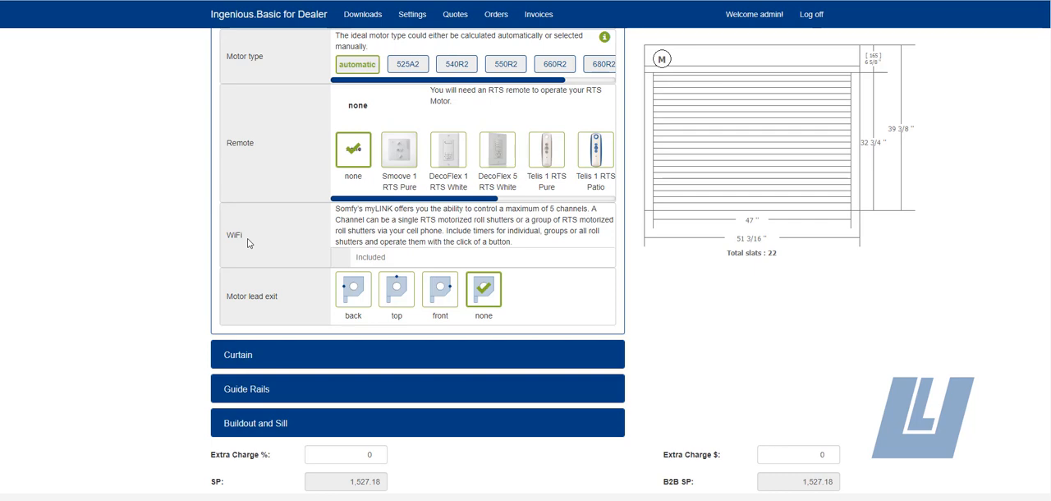
scroll(249, 243, "down", 1)
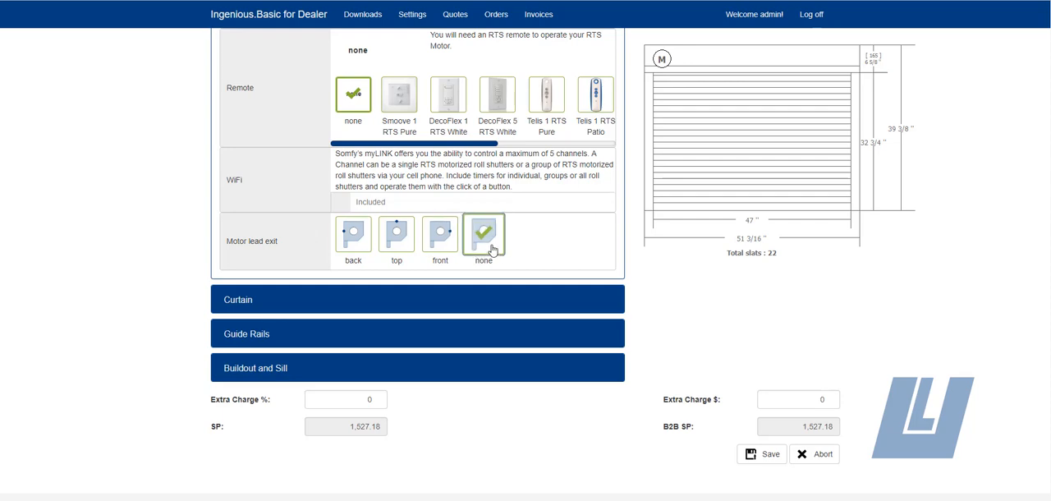
Step: Set the curtain slat to Ultra Secure 37 and look over the curtain attachment and end slat options
left_click(263, 300)
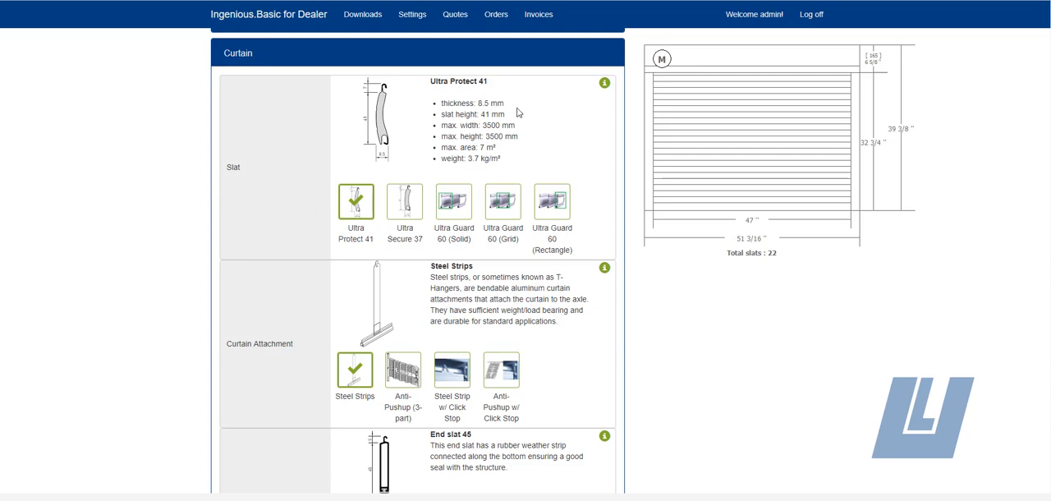
left_click(405, 212)
scroll(165, 293, "down", 3)
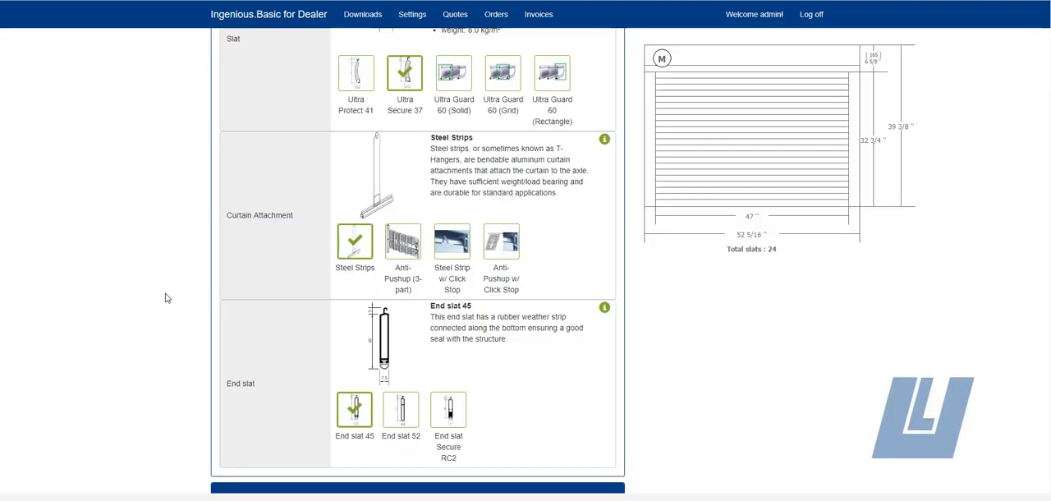
scroll(166, 295, "up", 2)
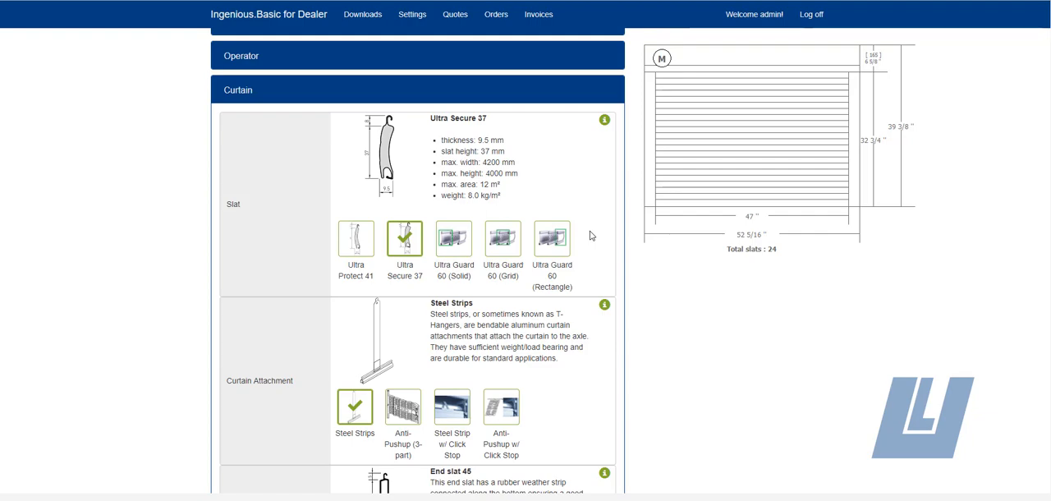
Step: Try the Ultra Guard 60 (Solid) slat and check the solid color choices in the general settings
left_click(454, 239)
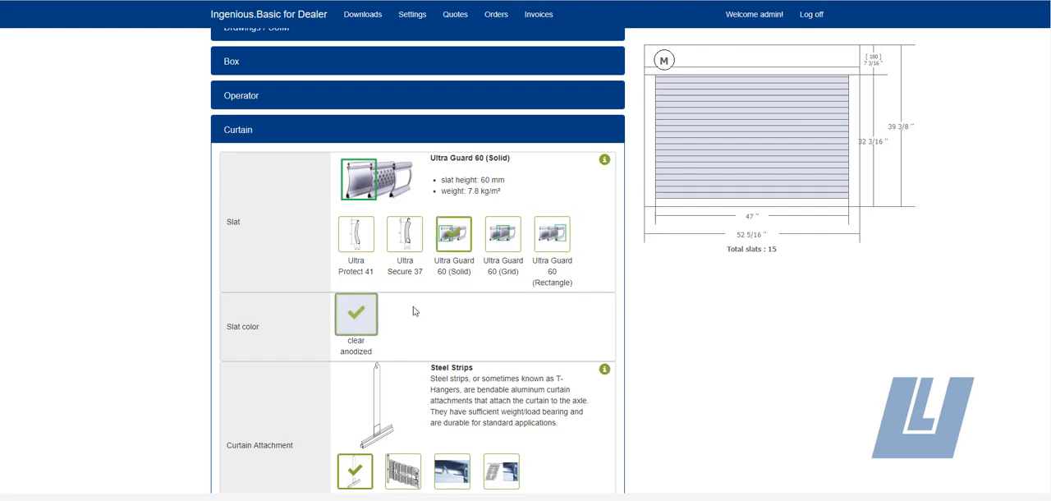
scroll(328, 123, "up", 2)
left_click(256, 105)
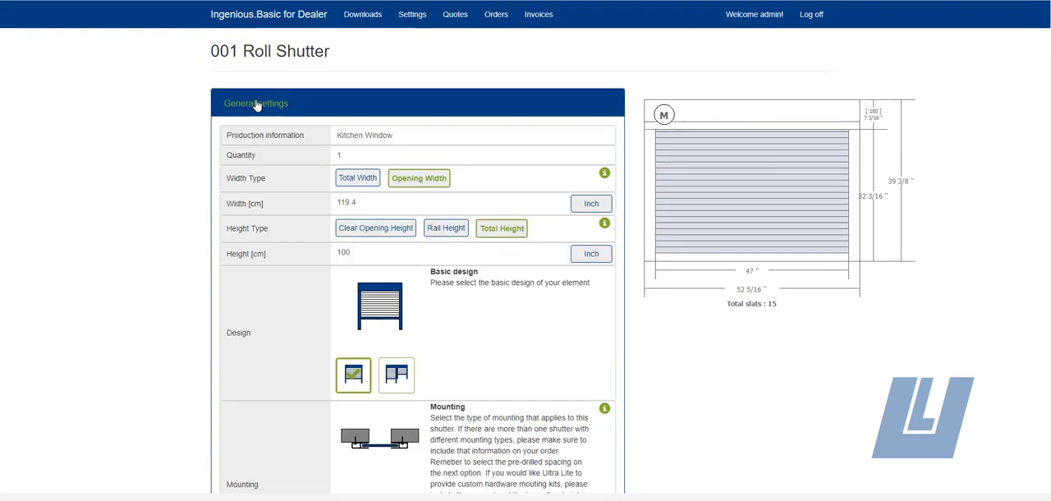
scroll(419, 362, "down", 3)
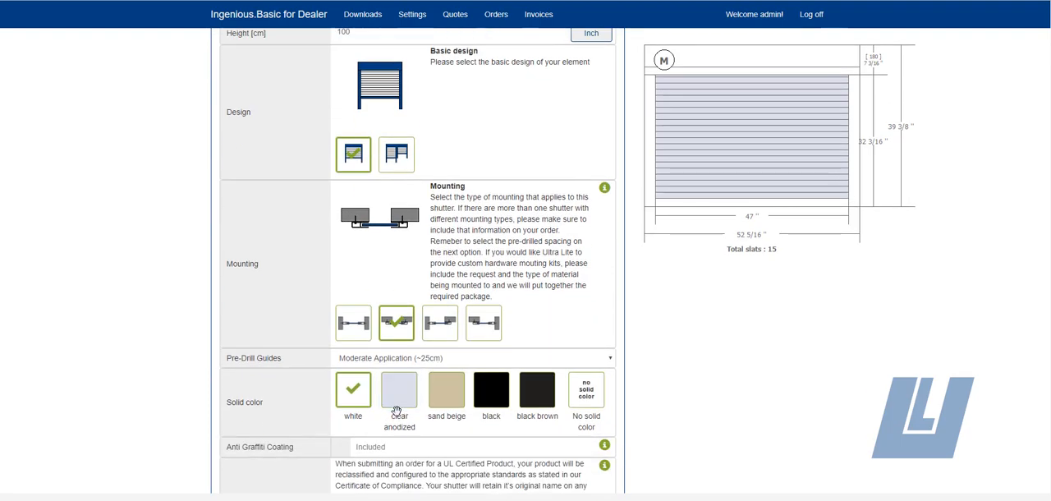
scroll(396, 235, "up", 1)
scroll(287, 247, "down", 2)
scroll(292, 304, "down", 3)
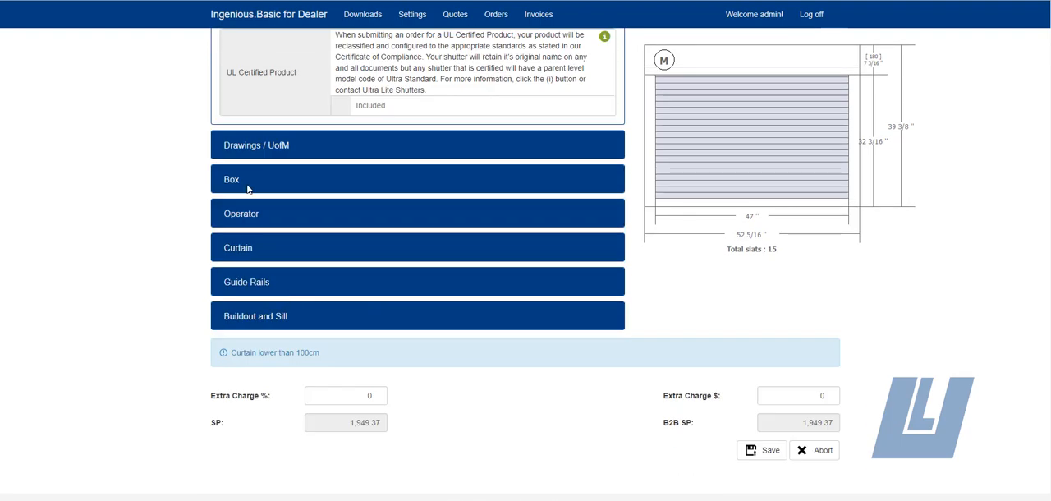
Step: Return the curtain slat to Ultra Secure 37 and choose End slat Secure RC2 as the end slat
left_click(242, 247)
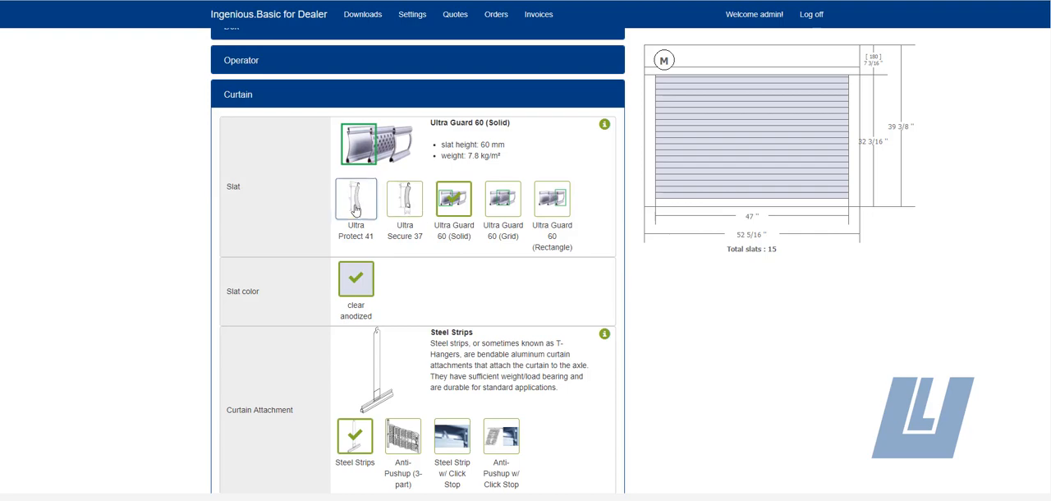
left_click(408, 206)
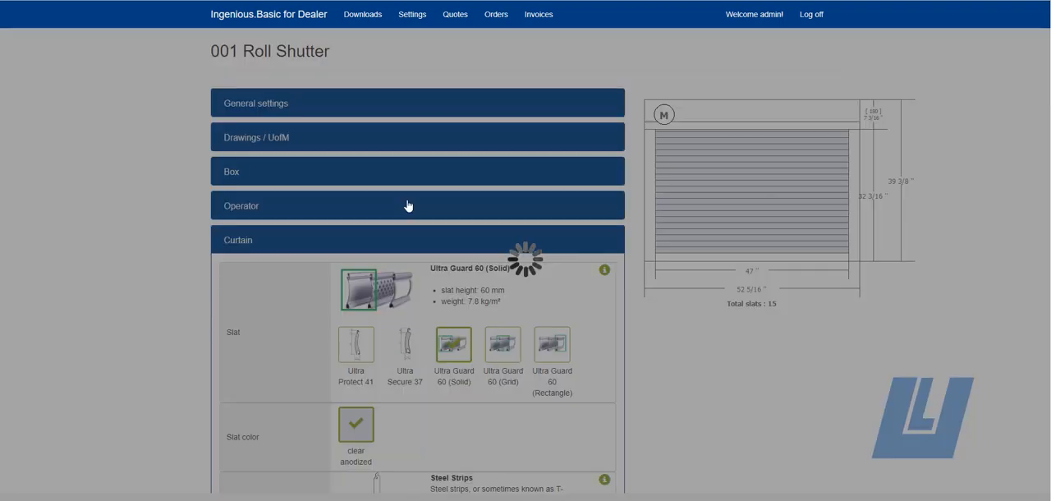
scroll(408, 206, "up", 2)
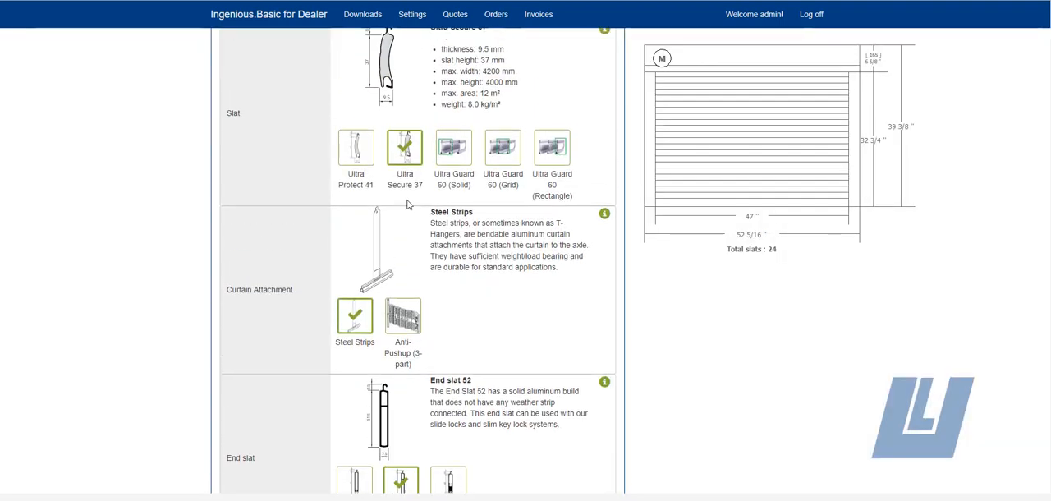
scroll(408, 205, "down", 2)
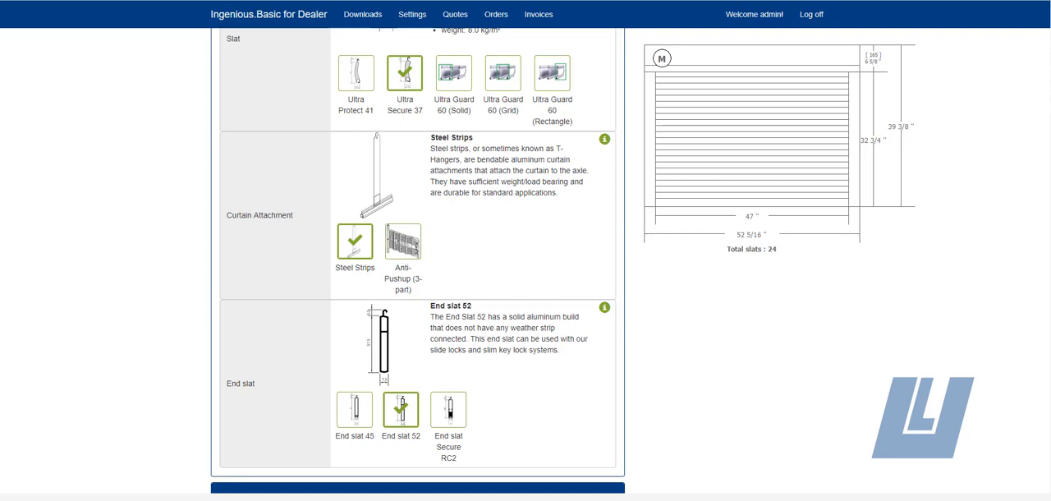
scroll(523, 251, "down", 2)
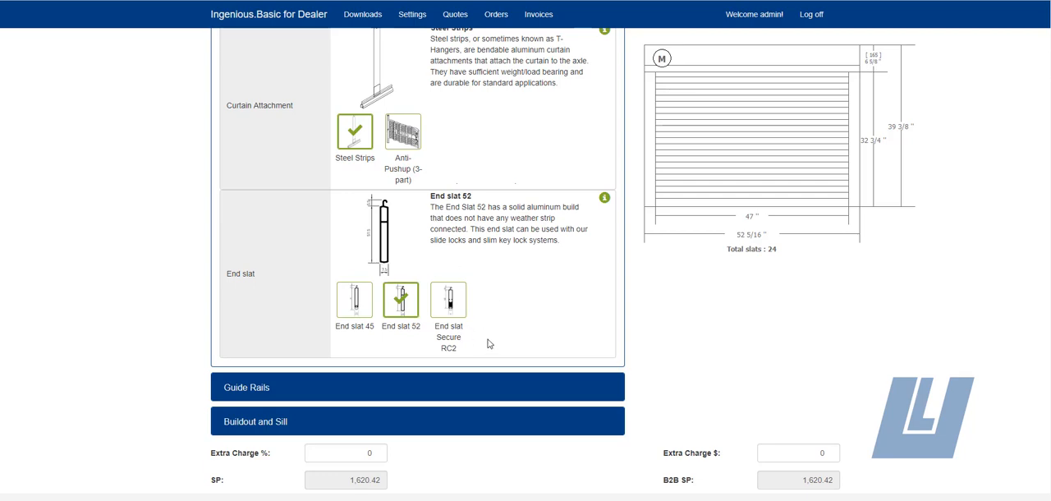
scroll(410, 288, "down", 1)
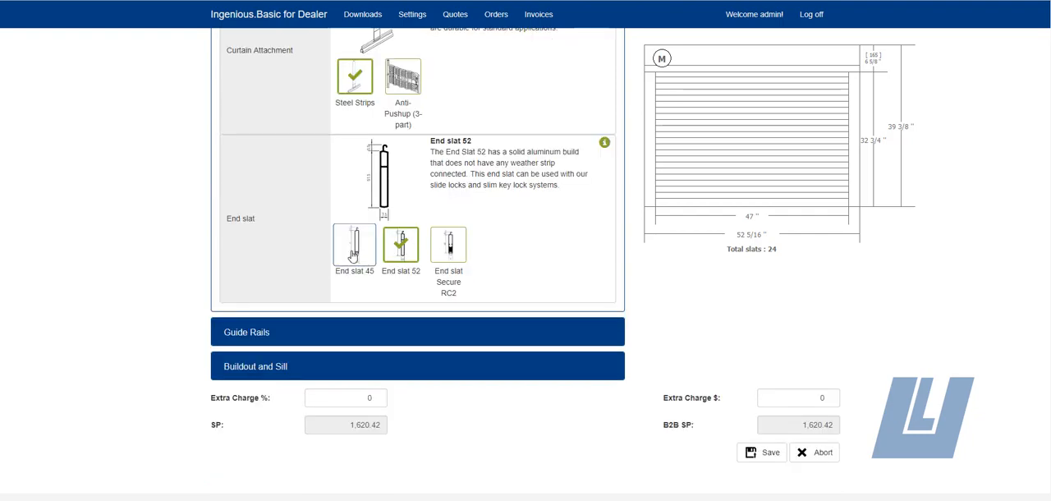
left_click(353, 250)
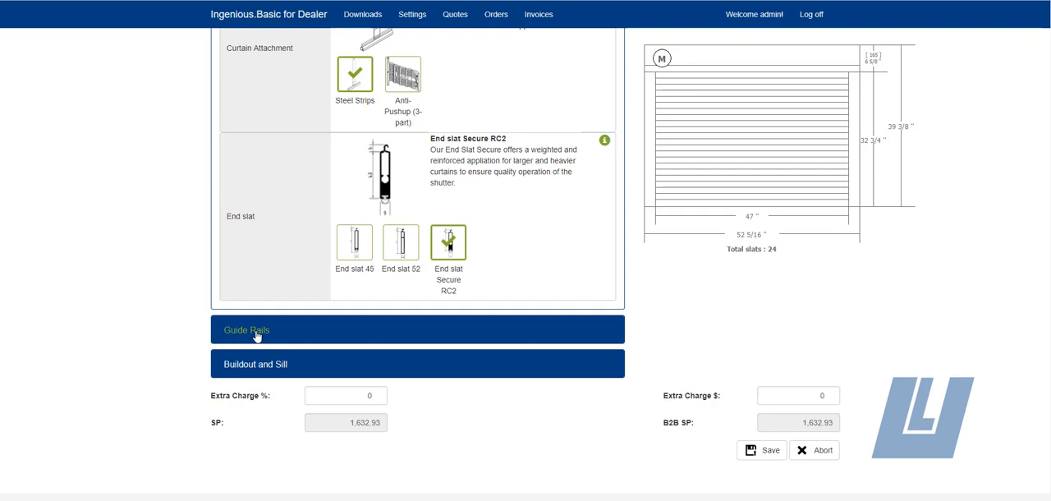
Step: Try the HTF V-40 N guide rail and choose HTF Secure for the shutter instead
left_click(256, 332)
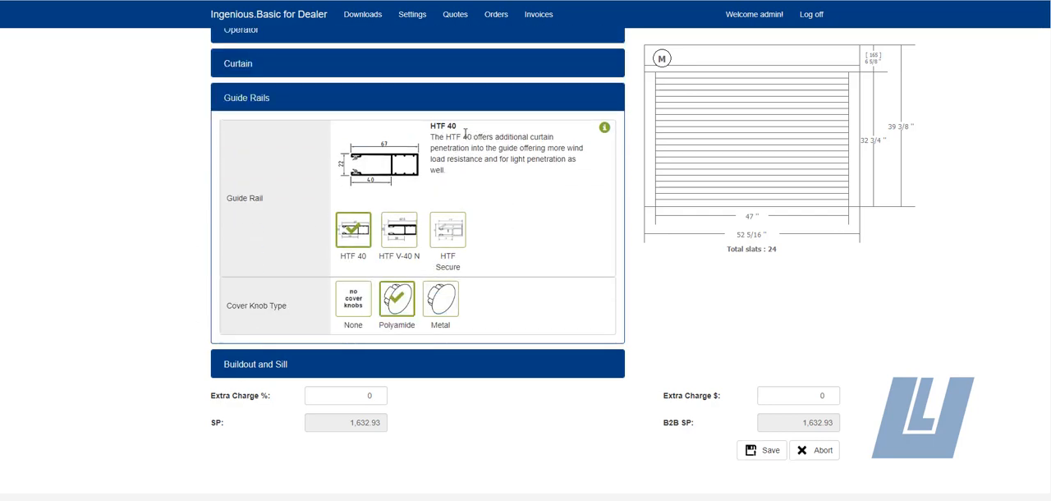
left_click(404, 230)
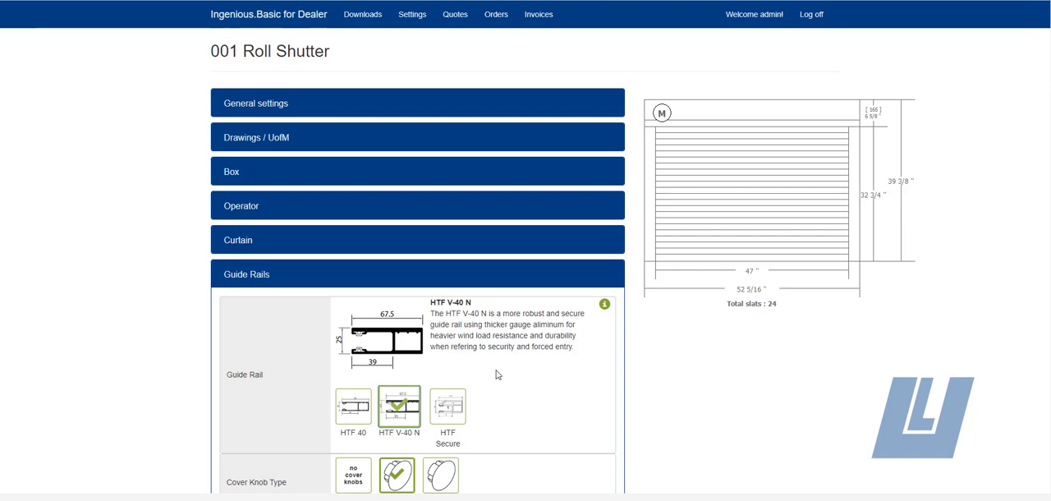
scroll(498, 375, "down", 3)
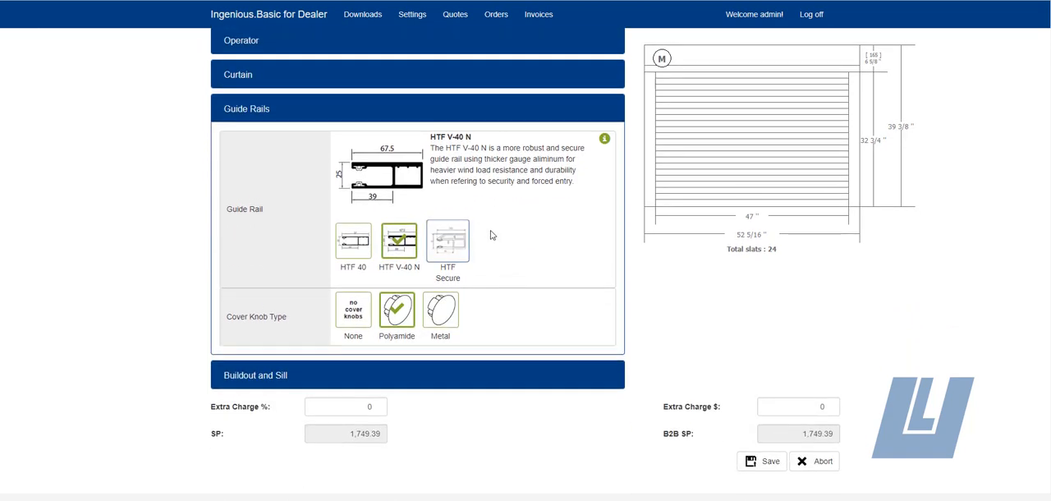
left_click(456, 252)
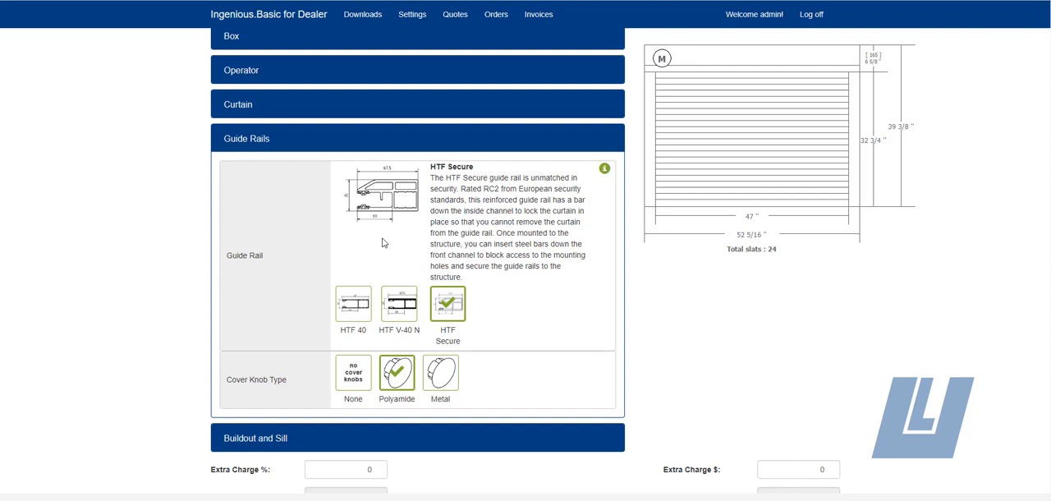
scroll(382, 243, "down", 1)
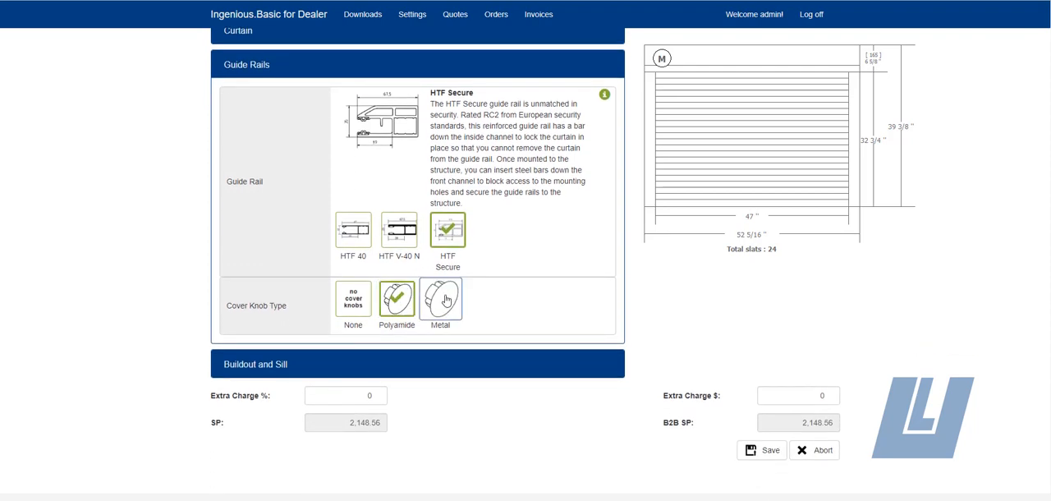
Step: Review the sill types and the buildout options for the panels, sill and guides
left_click(244, 370)
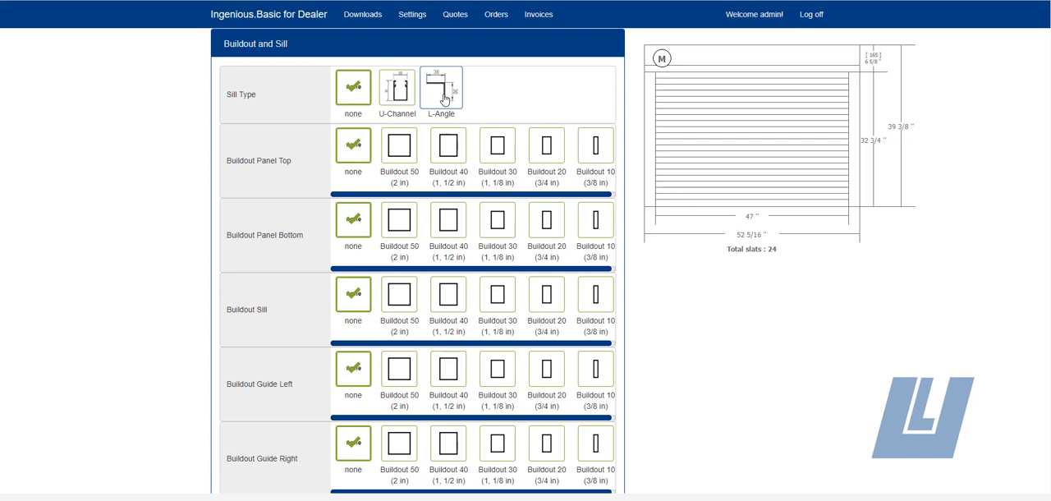
scroll(595, 164, "down", 1)
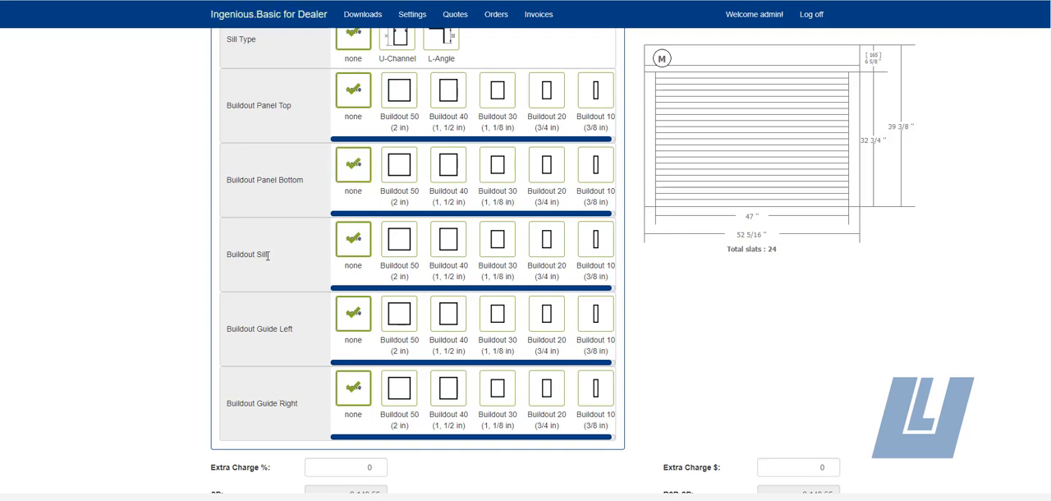
scroll(268, 255, "up", 1)
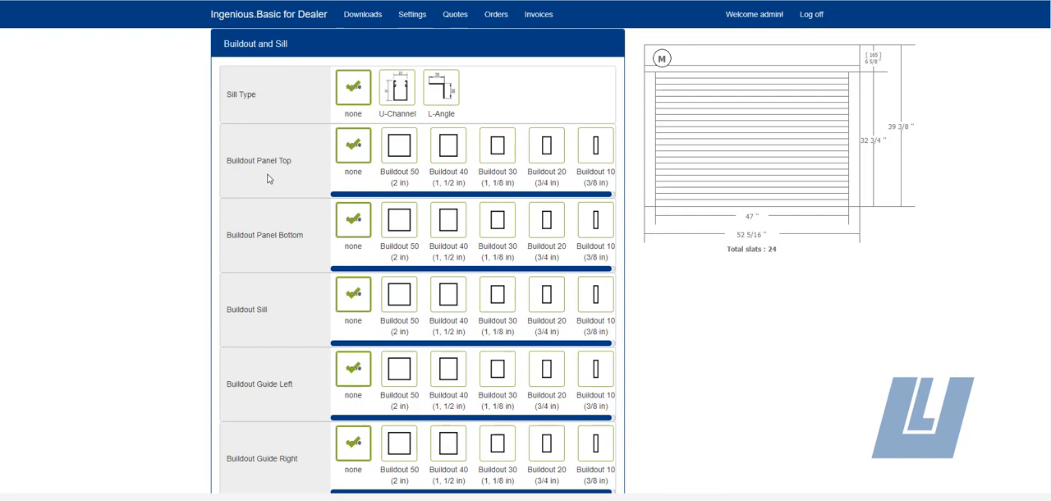
scroll(704, 251, "down", 2)
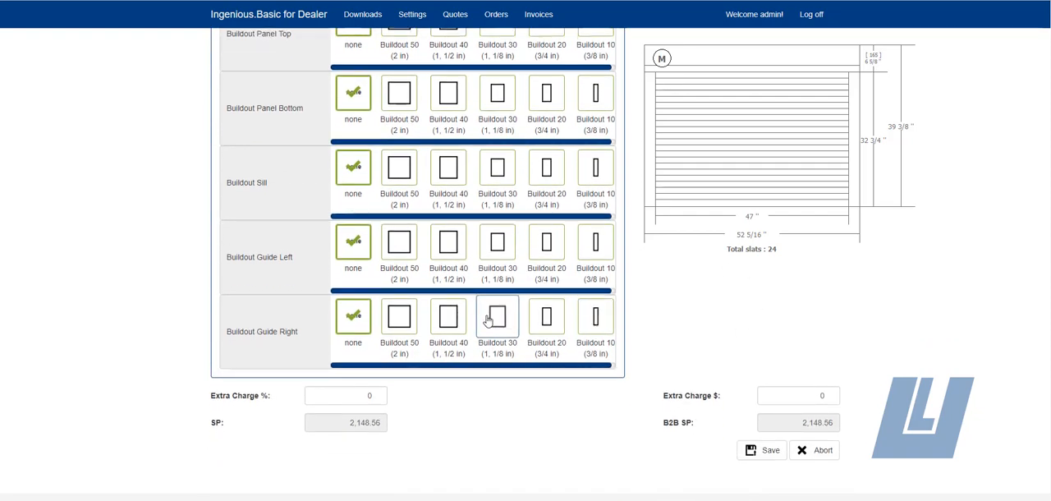
Step: Save the configured roll shutter item and try the Estimate and Ship and FOB Ultra-Lite Facility freight options on the quote
left_click(762, 453)
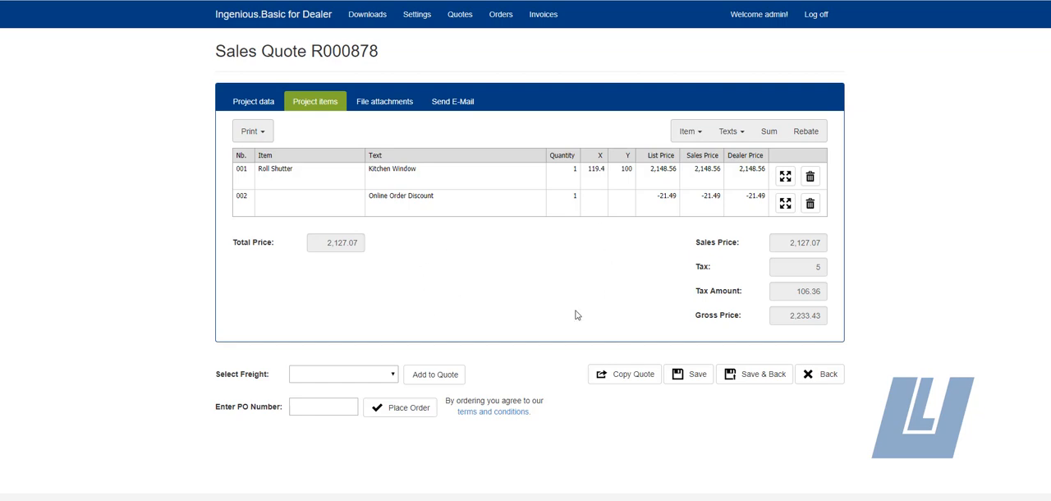
left_click(333, 377)
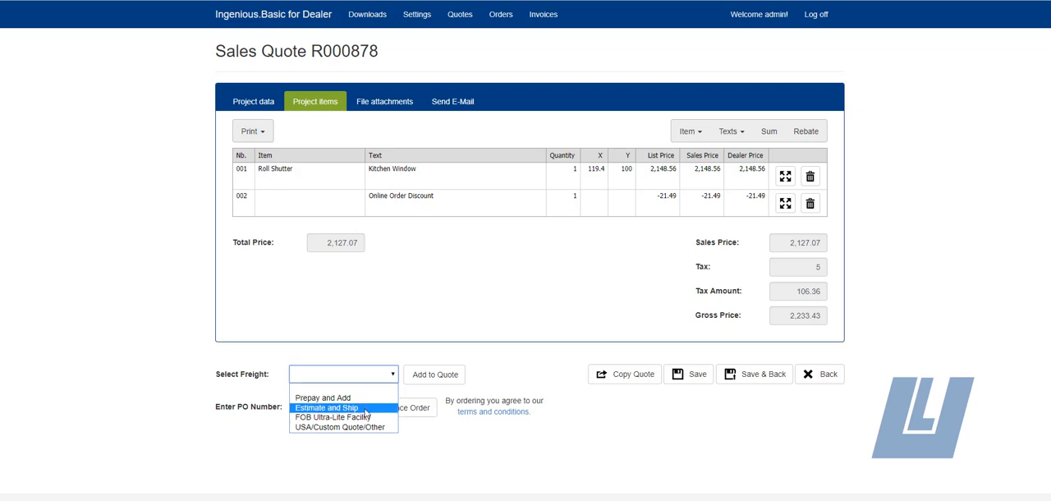
left_click(366, 408)
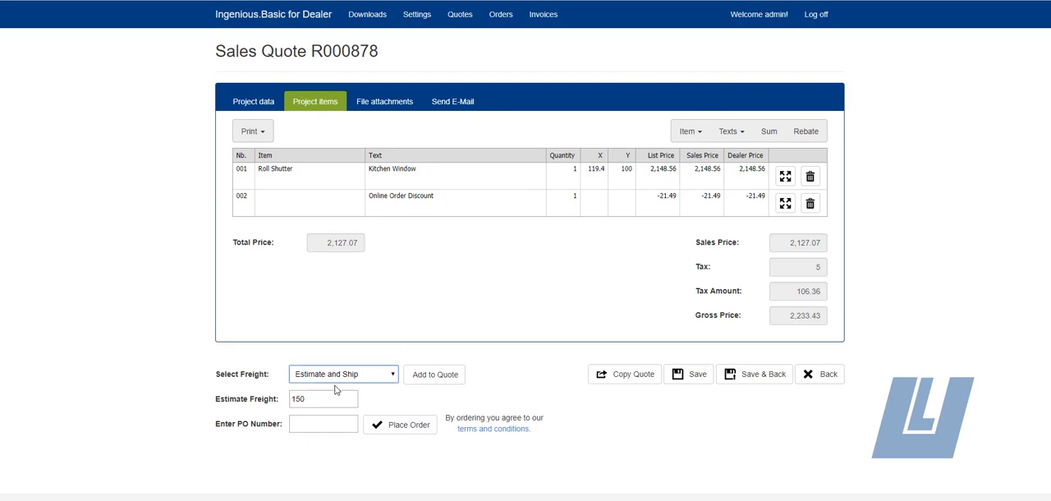
left_click(371, 377)
left_click(359, 418)
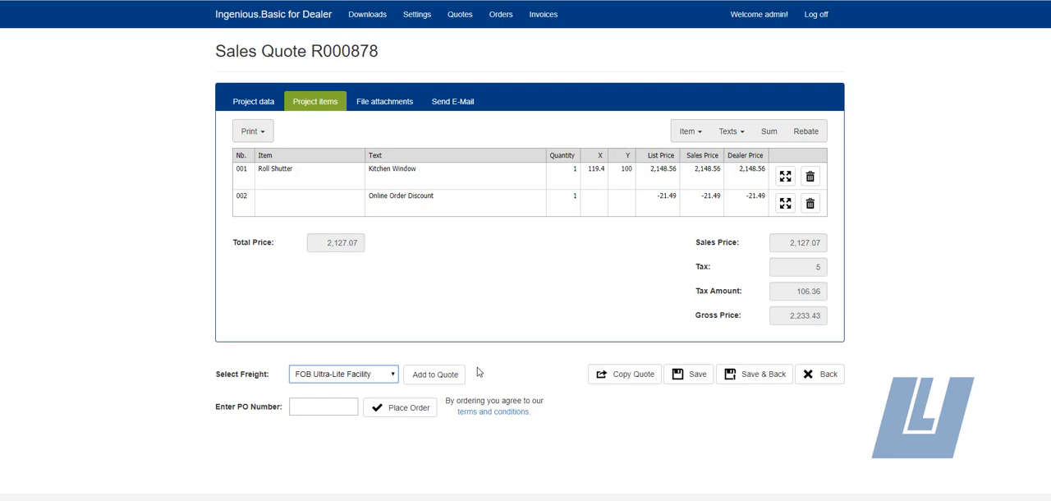
Step: Select Estimate and Ship as the freight method and add the estimated freight charge to the quote
left_click(385, 376)
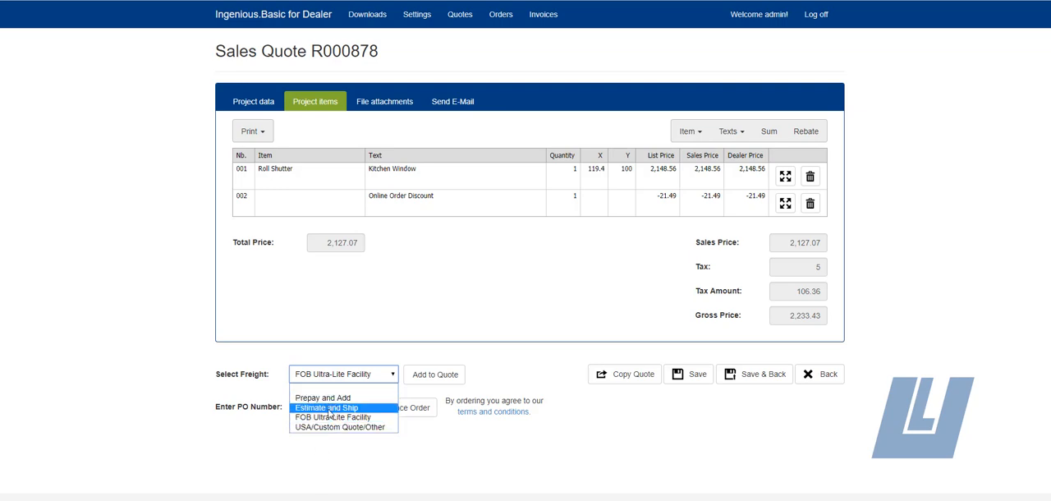
left_click(329, 408)
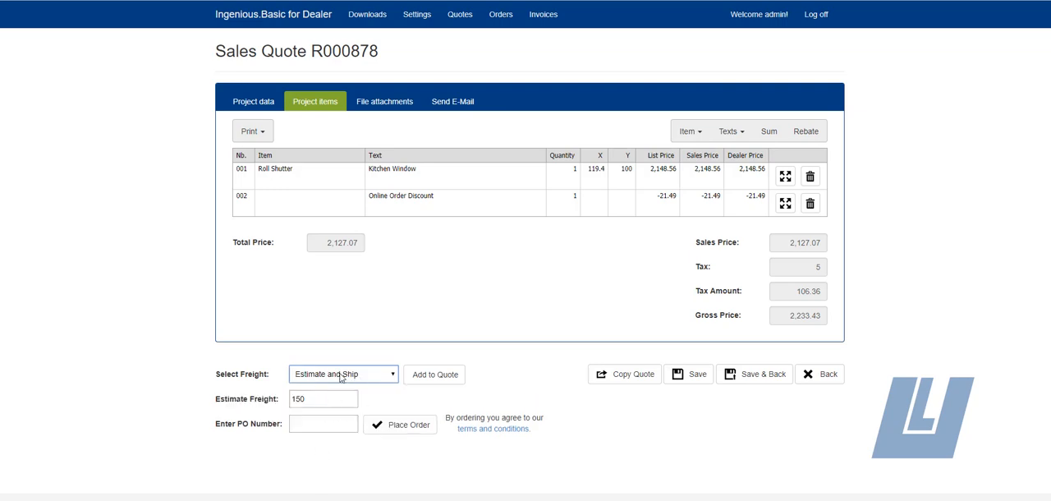
left_click(441, 380)
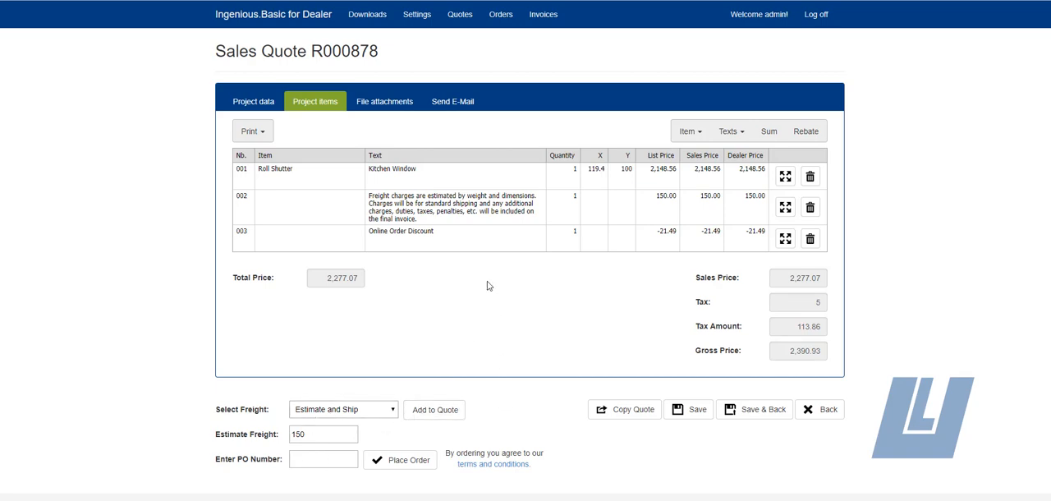
Step: Review which quote and roll shutter documents are available for printing
left_click(253, 132)
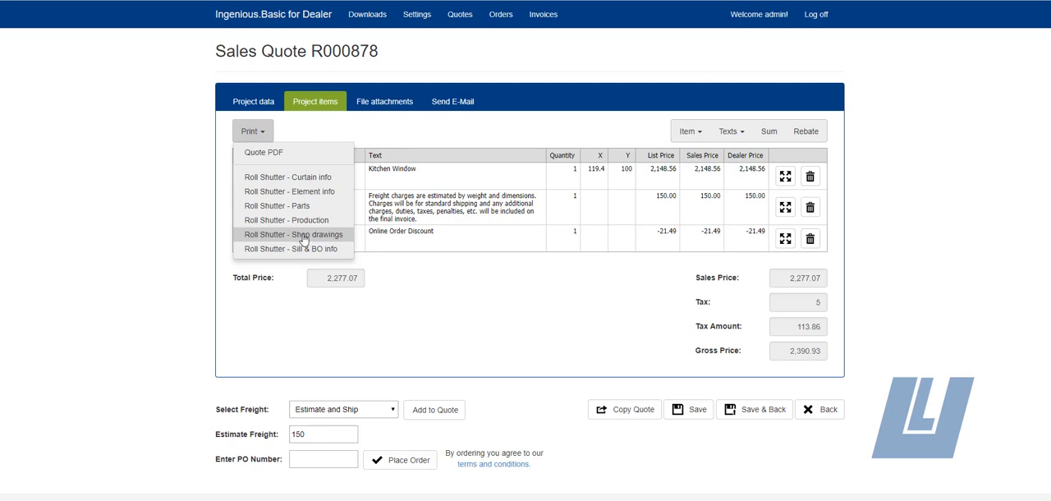
left_click(437, 314)
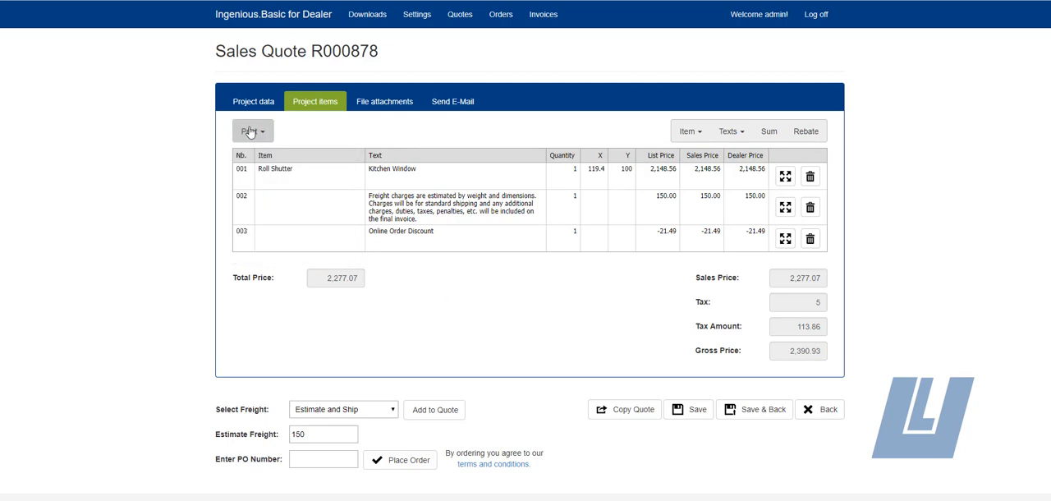